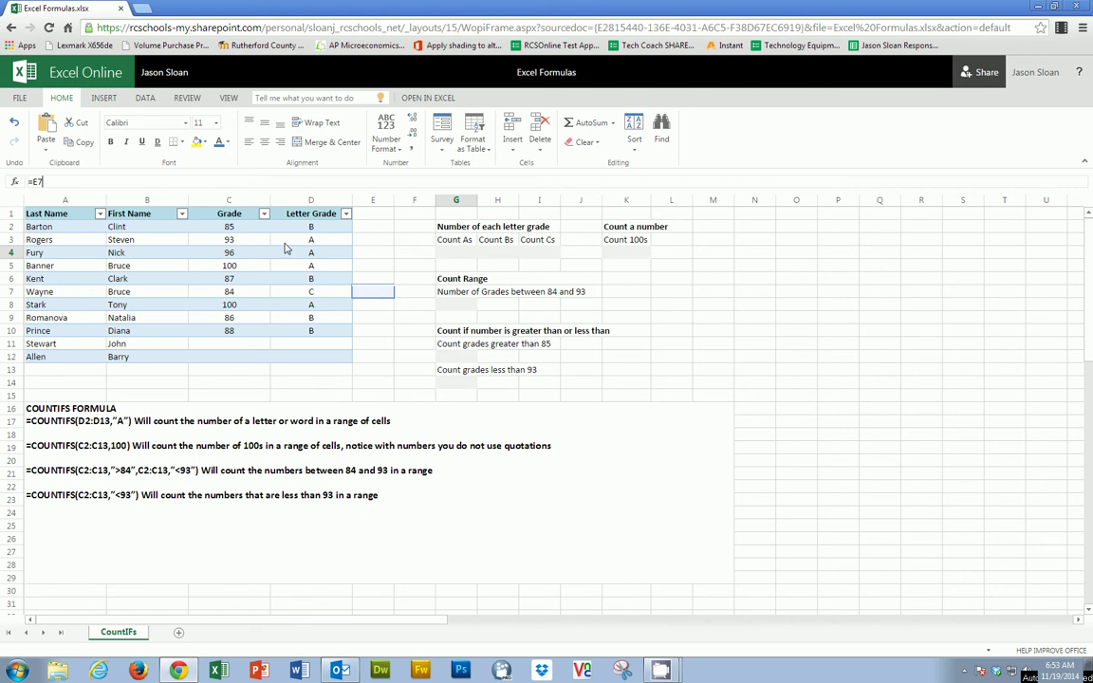
Step: Enter =COUNTIFS(D2:D13,"A") in G4 so Count As shows 4
{"action": "left_click", "coordinate": [462, 254]}
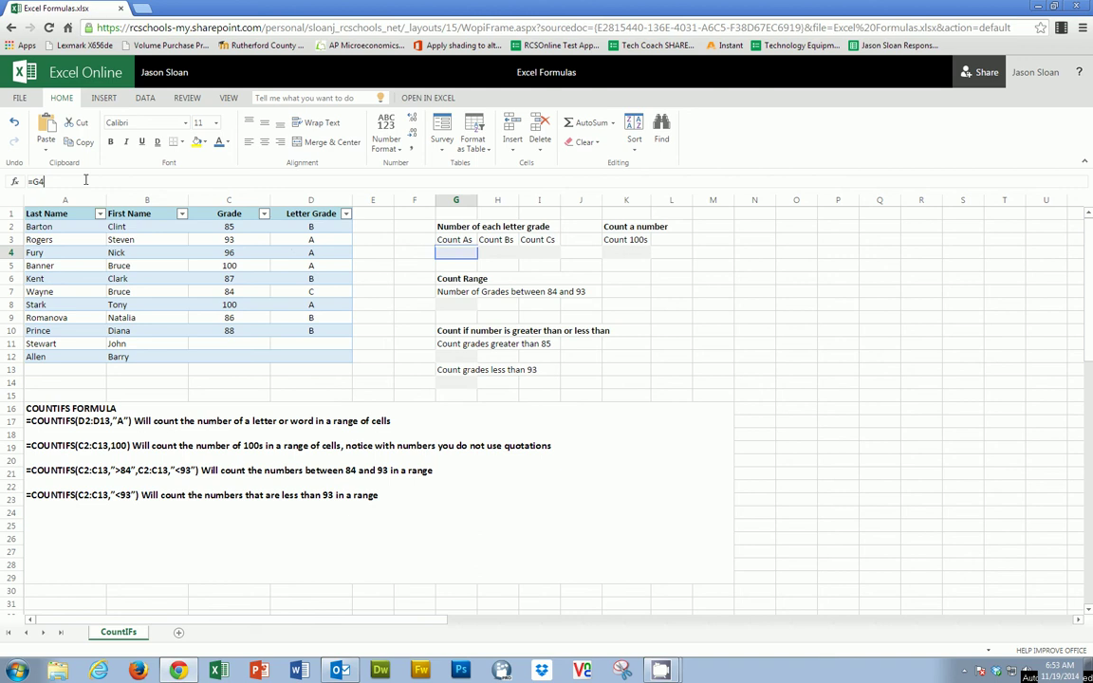
{"action": "left_click", "coordinate": [462, 278]}
{"action": "left_click", "coordinate": [454, 249]}
{"action": "left_click_drag", "start_coordinate": [57, 181], "coordinate": [3, 178]}
{"action": "type", "text": "=COUNTIFS("}
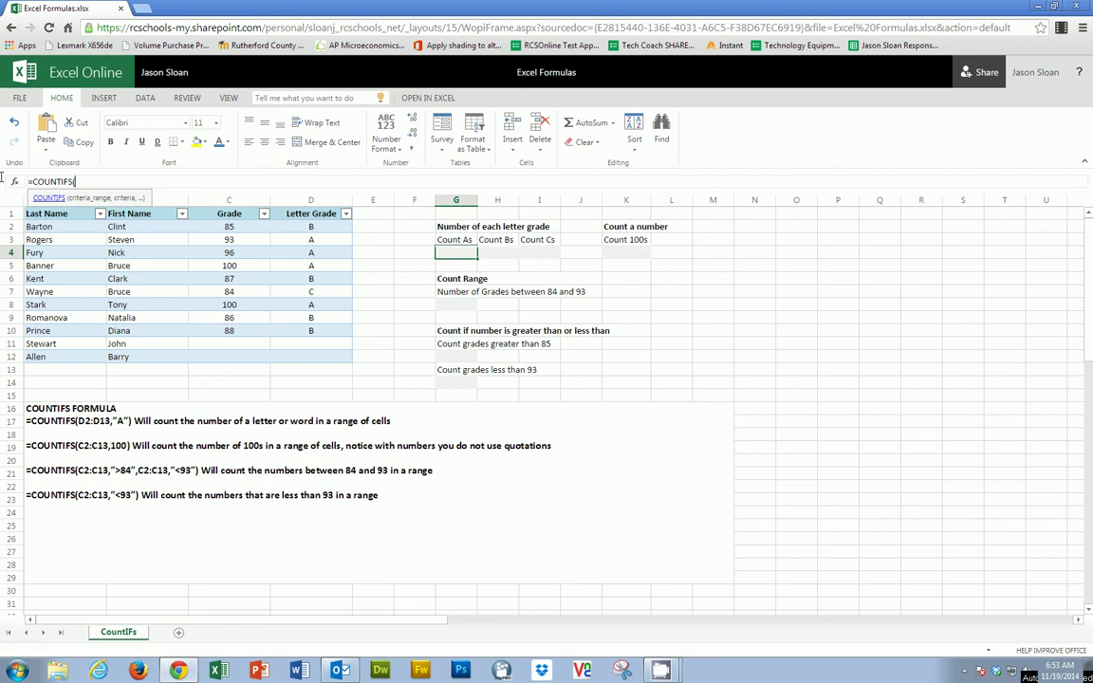
{"action": "type", "text": "D2:D"}
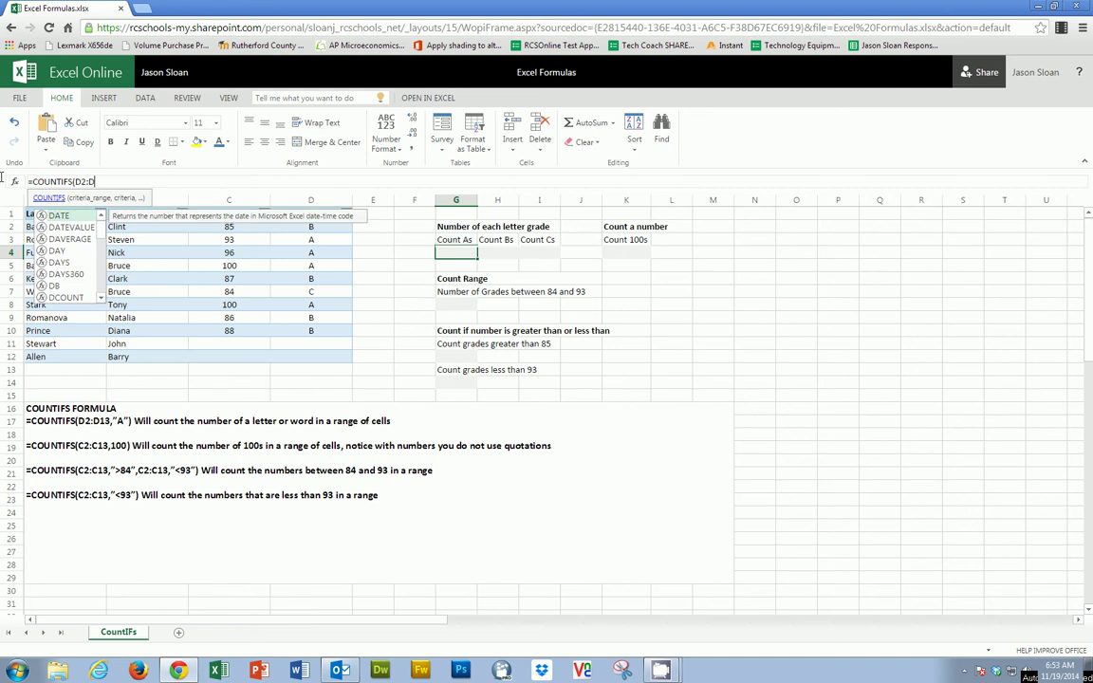
{"action": "type", "text": "13"}
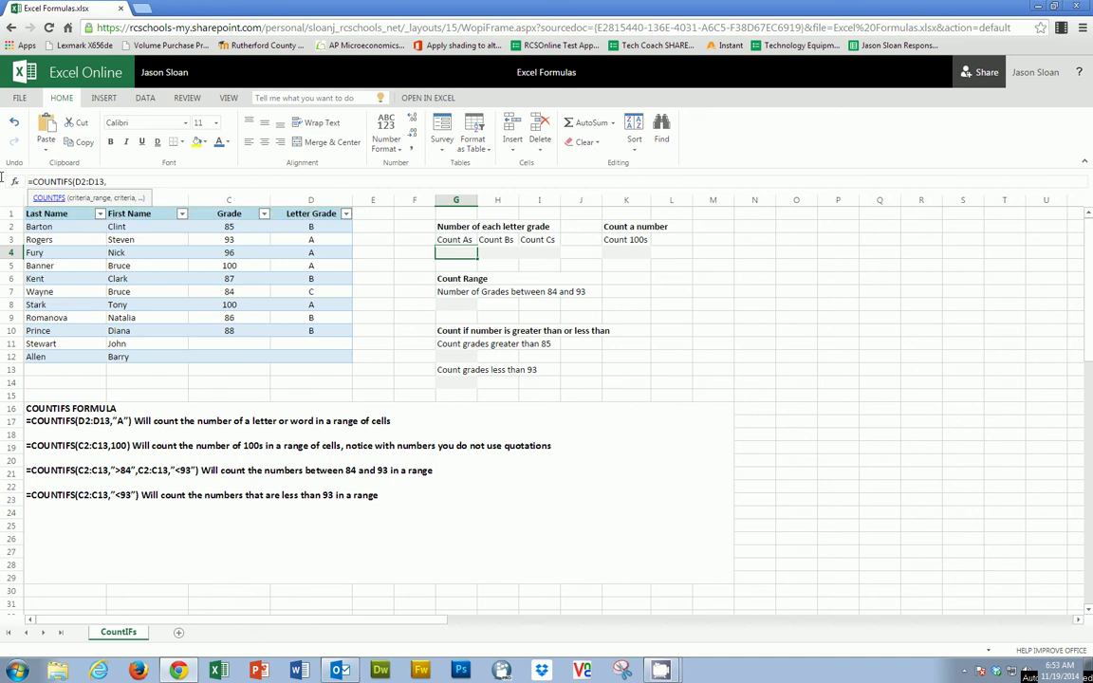
{"action": "type", "text": ",\"A\")"}
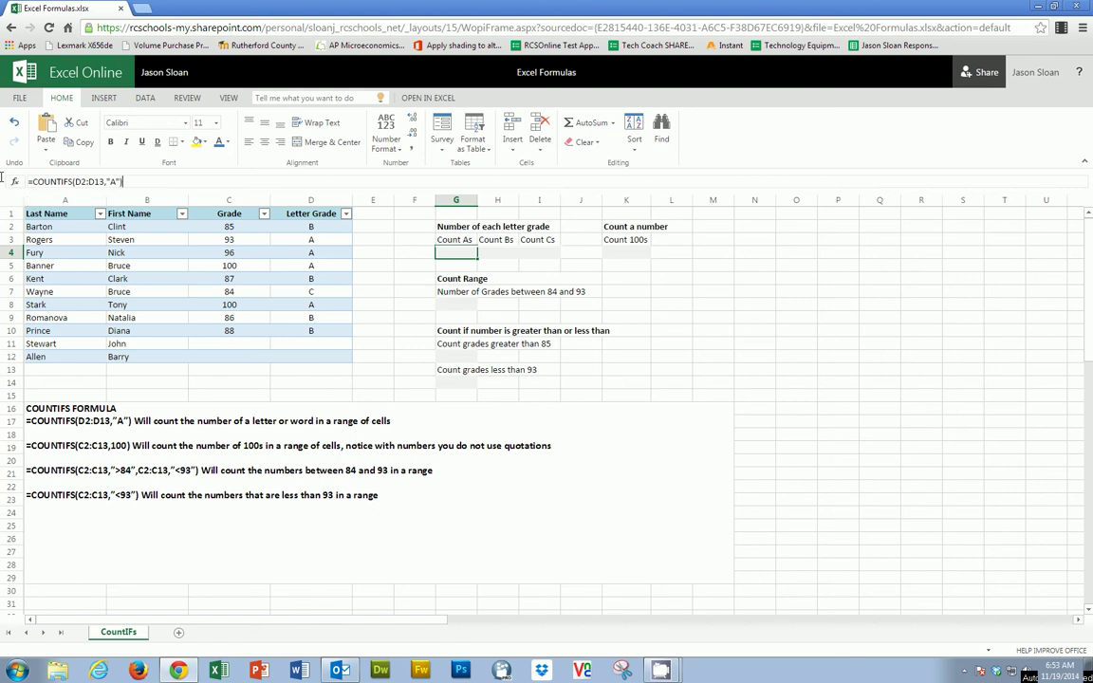
{"action": "key", "text": "Return"}
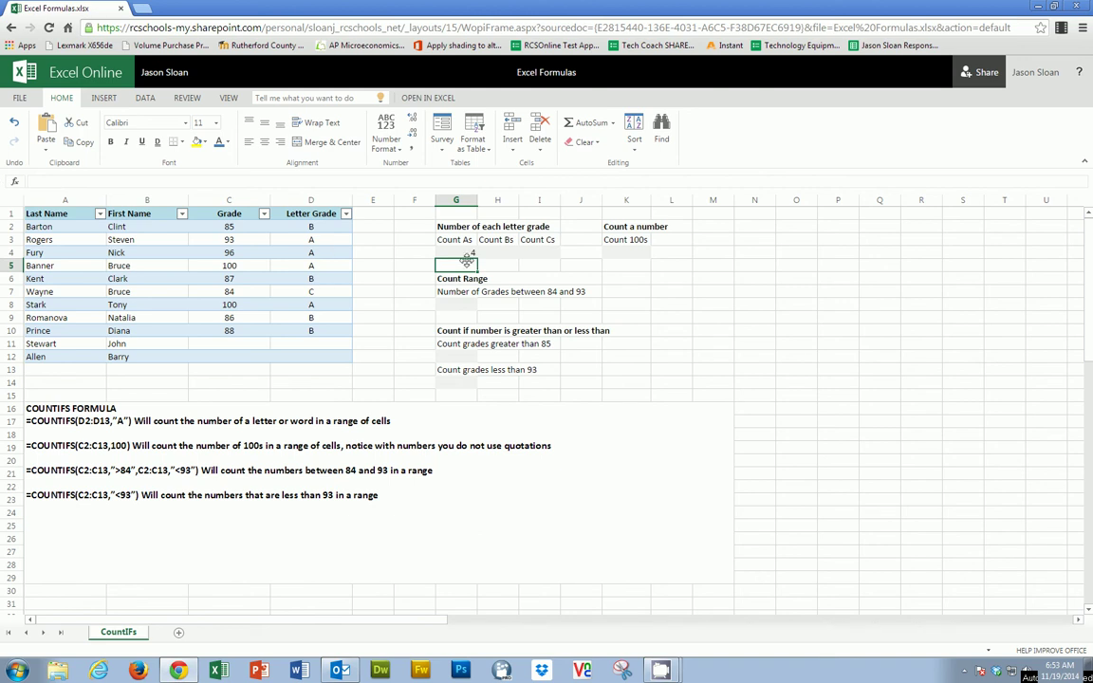
Step: Enter =COUNTIFS(D2:D13,"b") in H4 so Count Bs shows 4
{"action": "key", "text": "Up"}
{"action": "key", "text": "Right"}
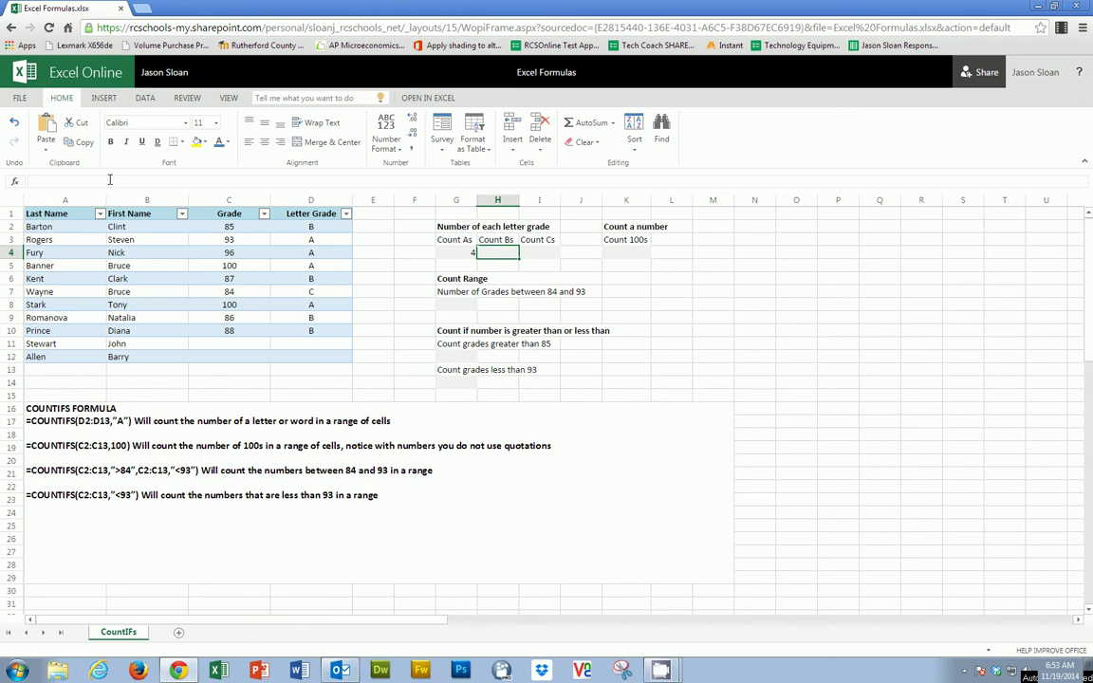
{"action": "left_click", "coordinate": [110, 180]}
{"action": "type", "text": "=COUNTIF"}
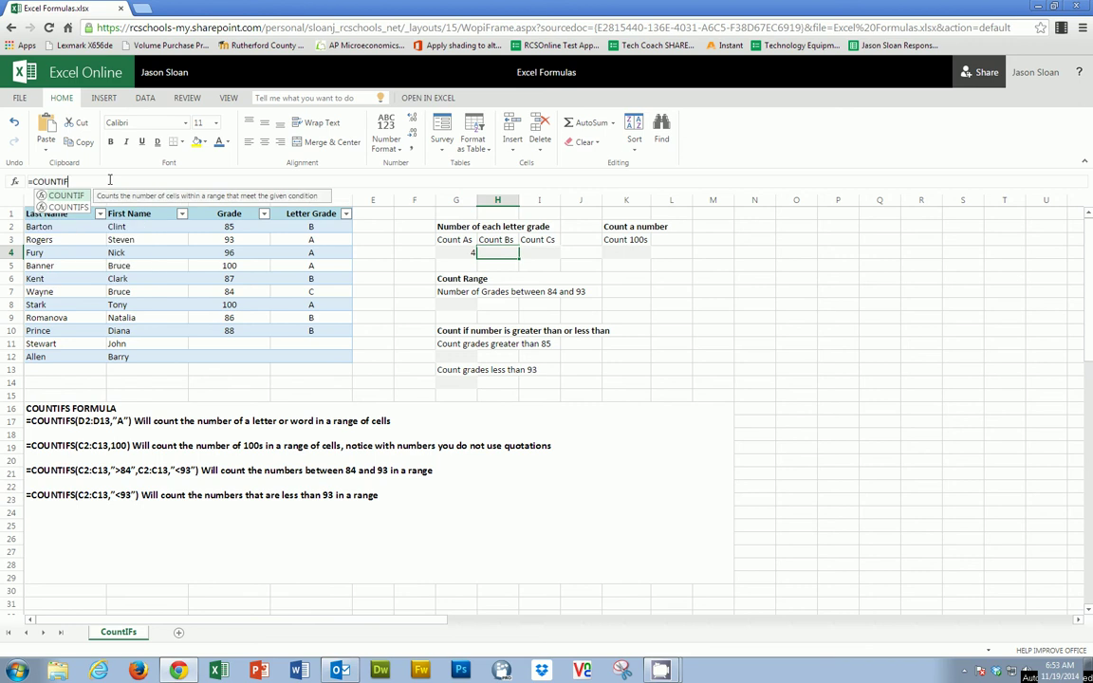
{"action": "type", "text": "S("}
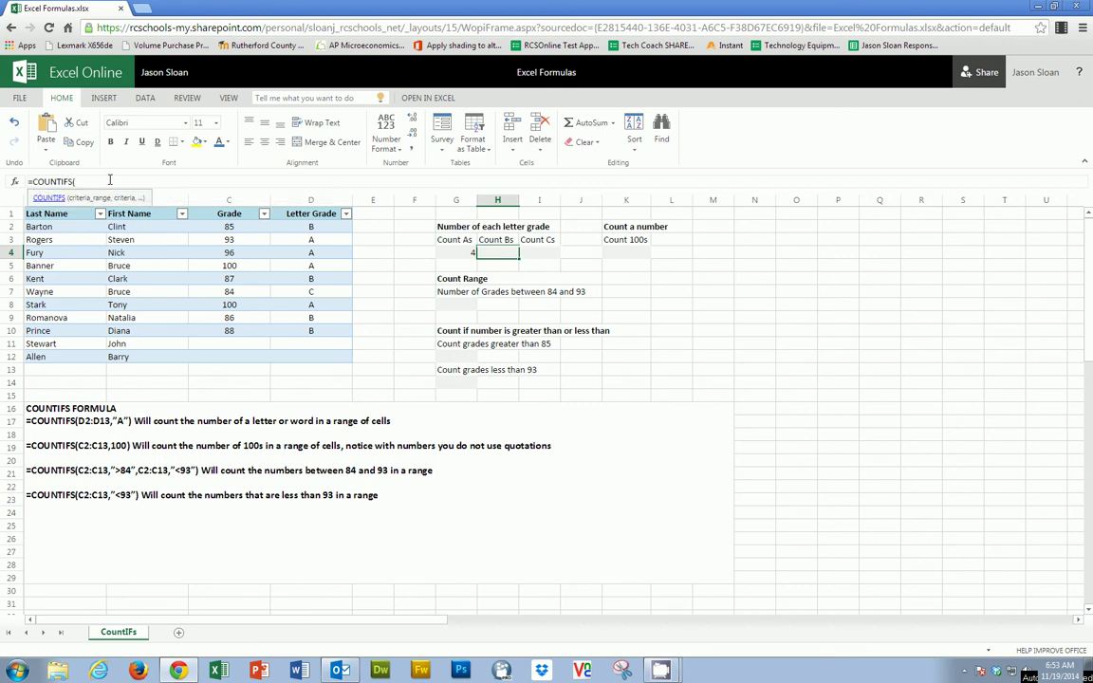
{"action": "type", "text": "D2:D13,\"b\")"}
{"action": "key", "text": "Return"}
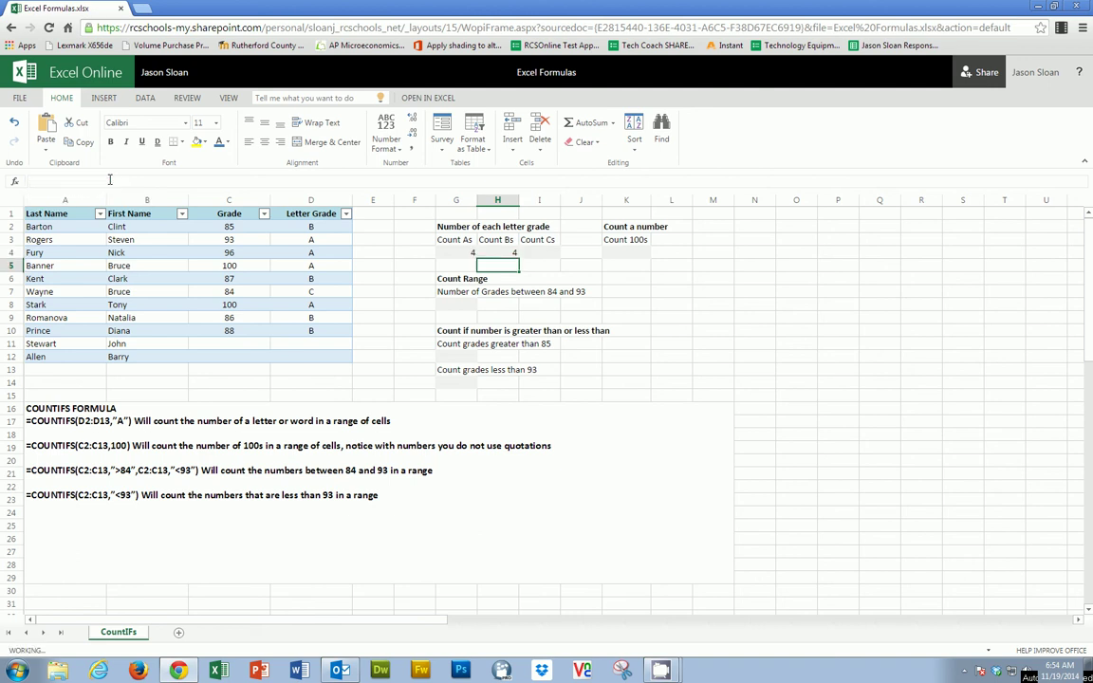
Step: Enter =COUNTIFS(D2:D13,"c") in I4 so Count Cs shows 1
{"action": "left_click", "coordinate": [520, 252]}
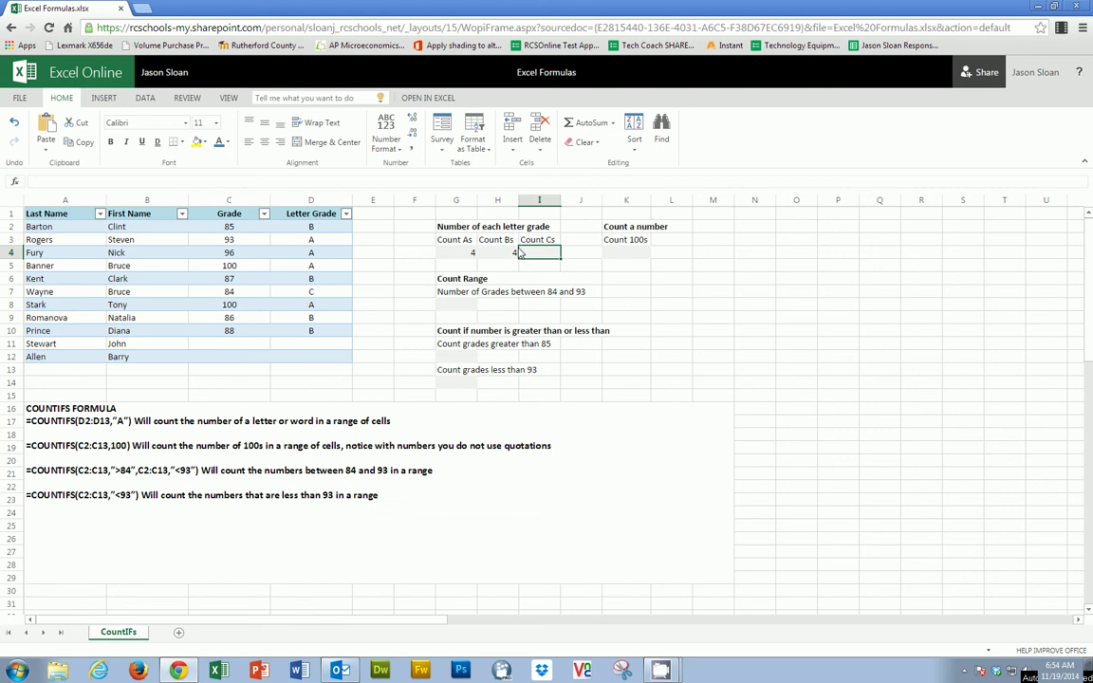
{"action": "left_click", "coordinate": [131, 181]}
{"action": "type", "text": "=COUNTIFS"}
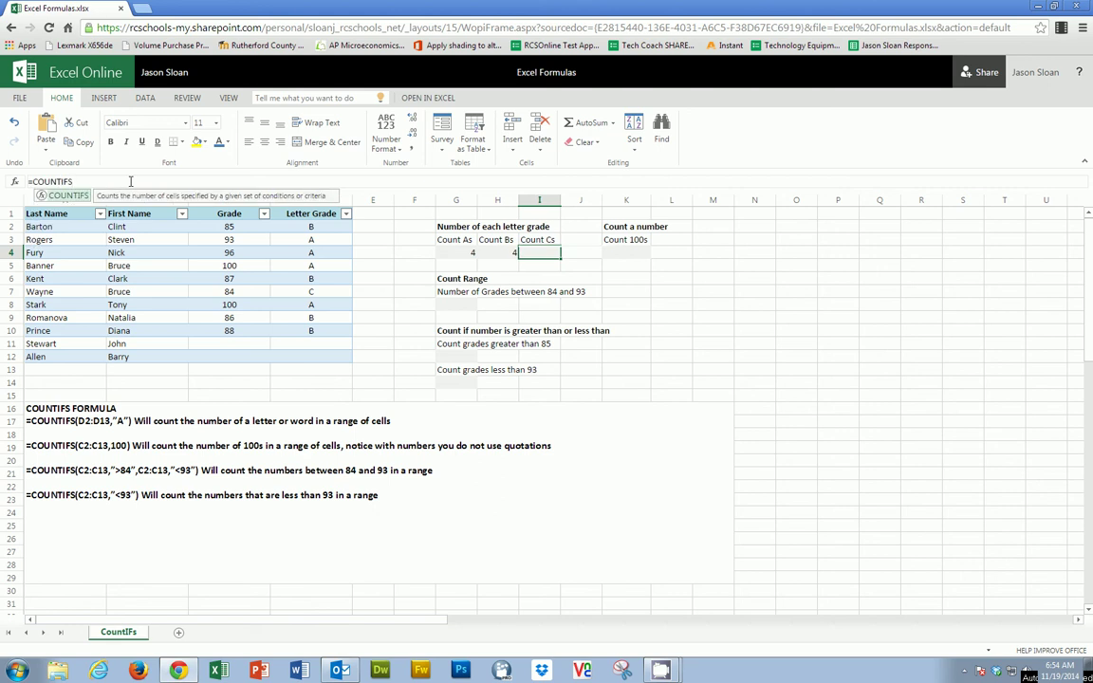
{"action": "type", "text": "("}
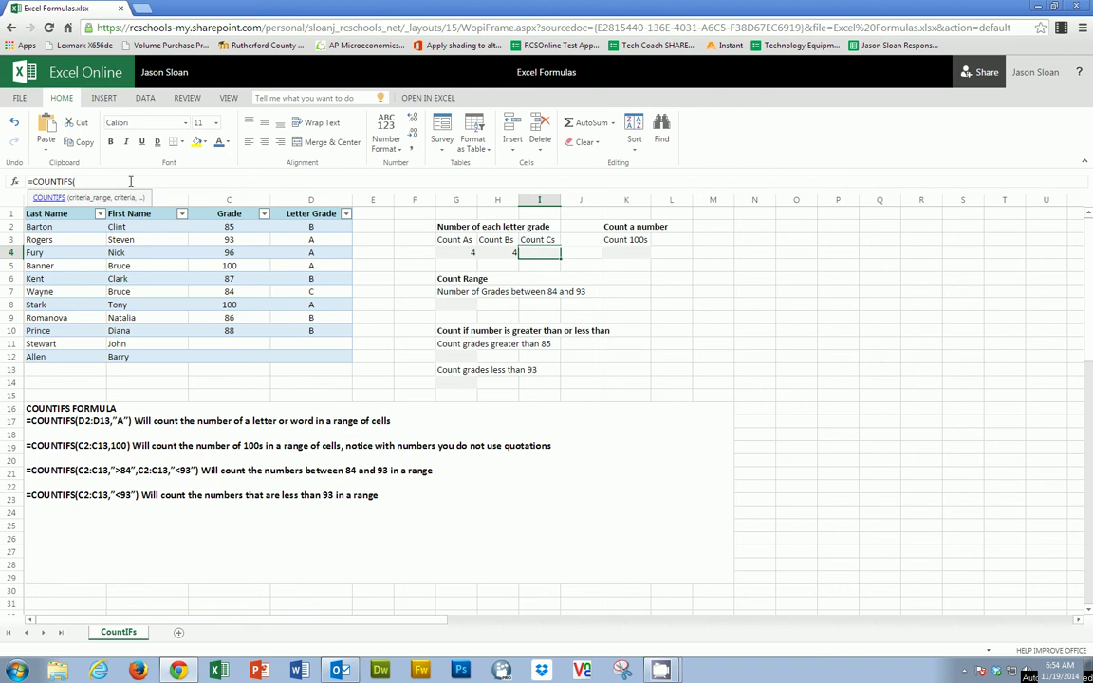
{"action": "type", "text": "D2:D134"}
{"action": "key", "text": "BackSpace"}
{"action": "type", "text": ",\"c\")"}
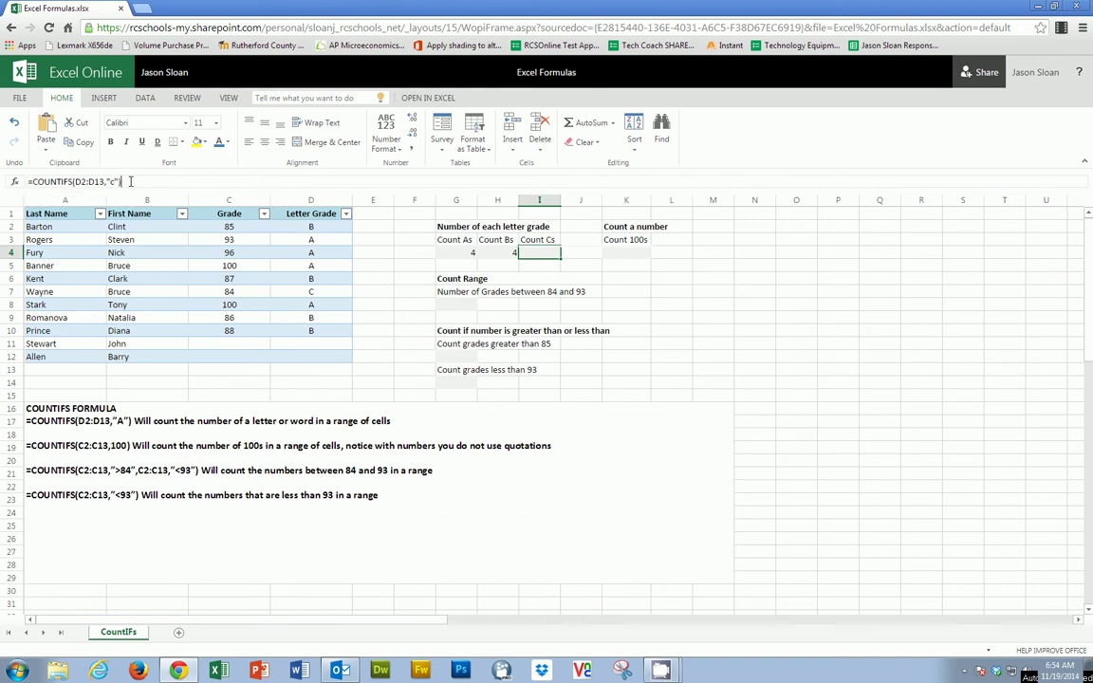
{"action": "key", "text": "Return"}
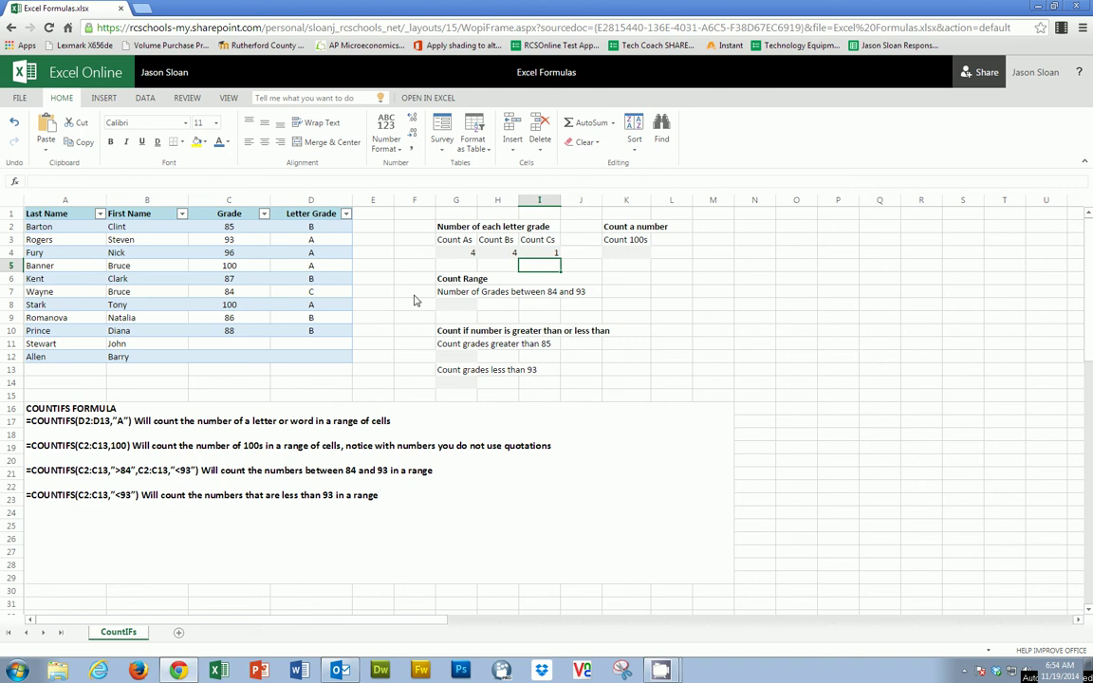
Step: Set letter grades C in D11 and B in D12, updating counts to 4, 5 and 2
{"action": "left_click", "coordinate": [297, 345]}
{"action": "type", "text": "a"}
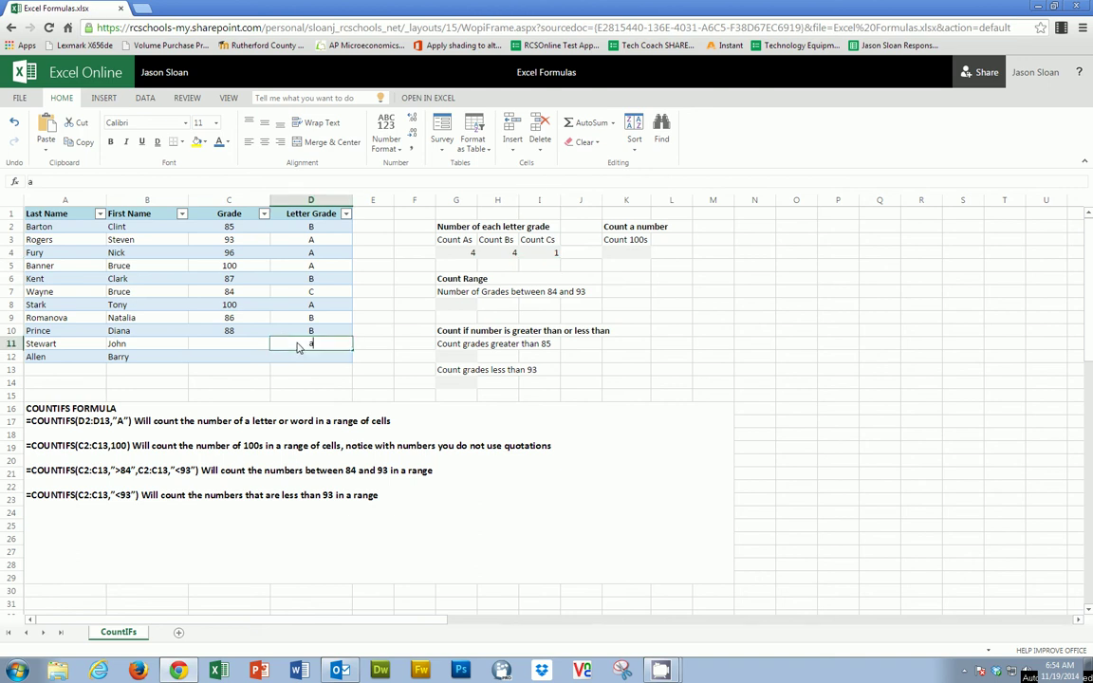
{"action": "key", "text": "Return"}
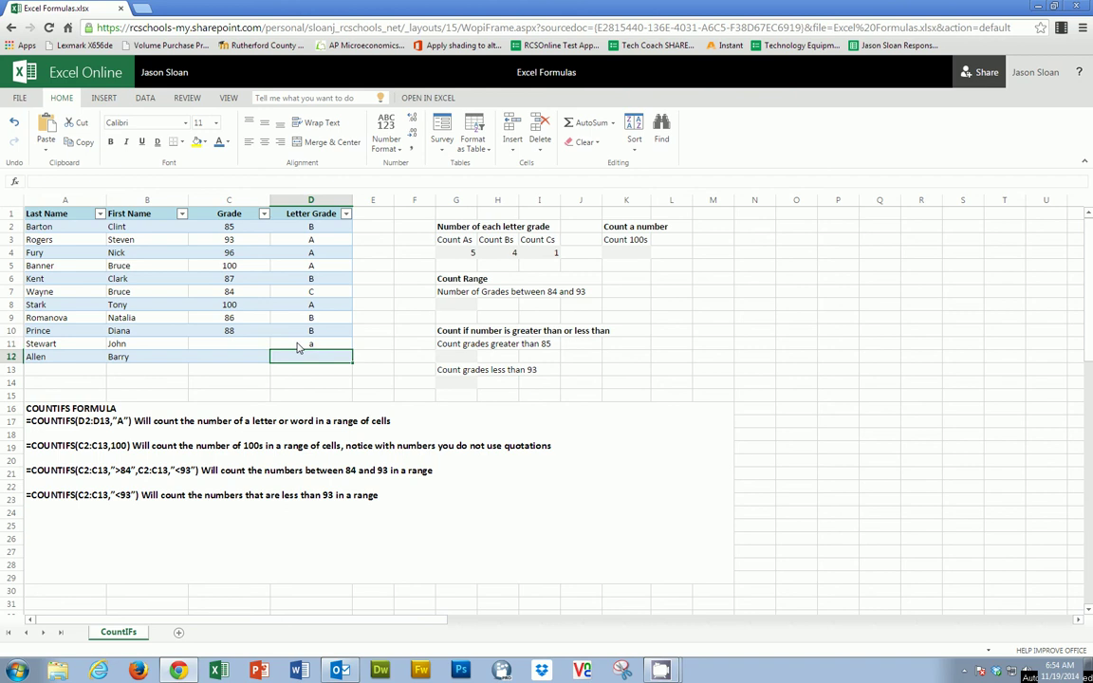
{"action": "type", "text": "B"}
{"action": "left_click", "coordinate": [297, 347]}
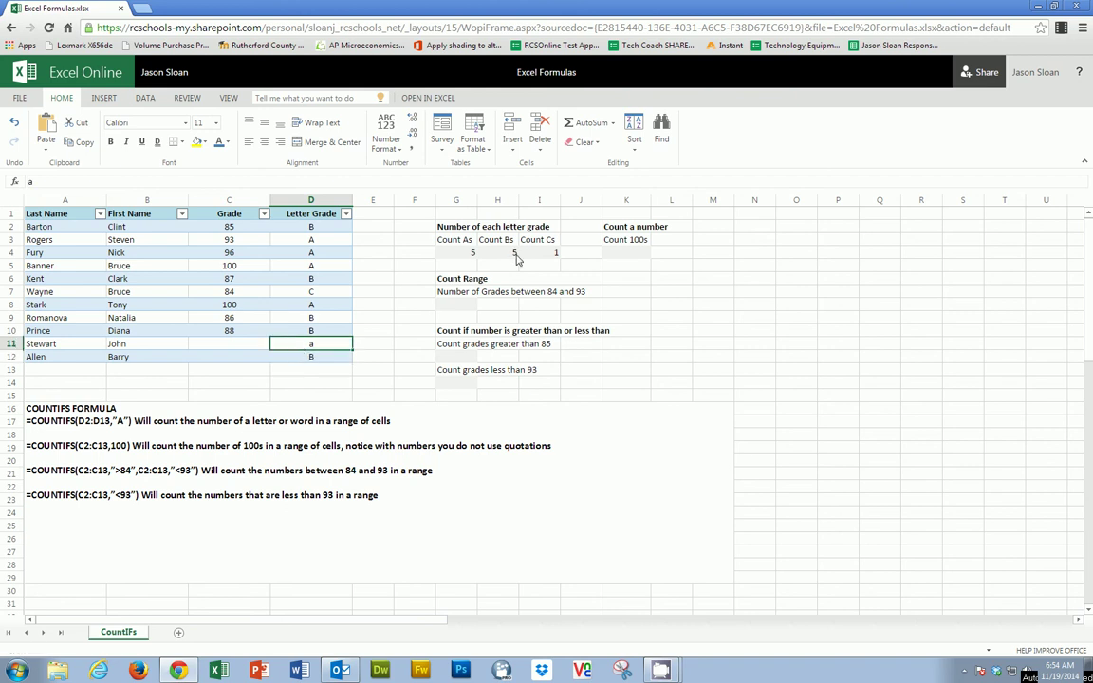
{"action": "double_click", "coordinate": [320, 349]}
{"action": "key", "text": "BackSpace"}
{"action": "type", "text": "A"}
{"action": "key", "text": "shift+Return"}
{"action": "key", "text": "Down"}
{"action": "key", "text": "Down"}
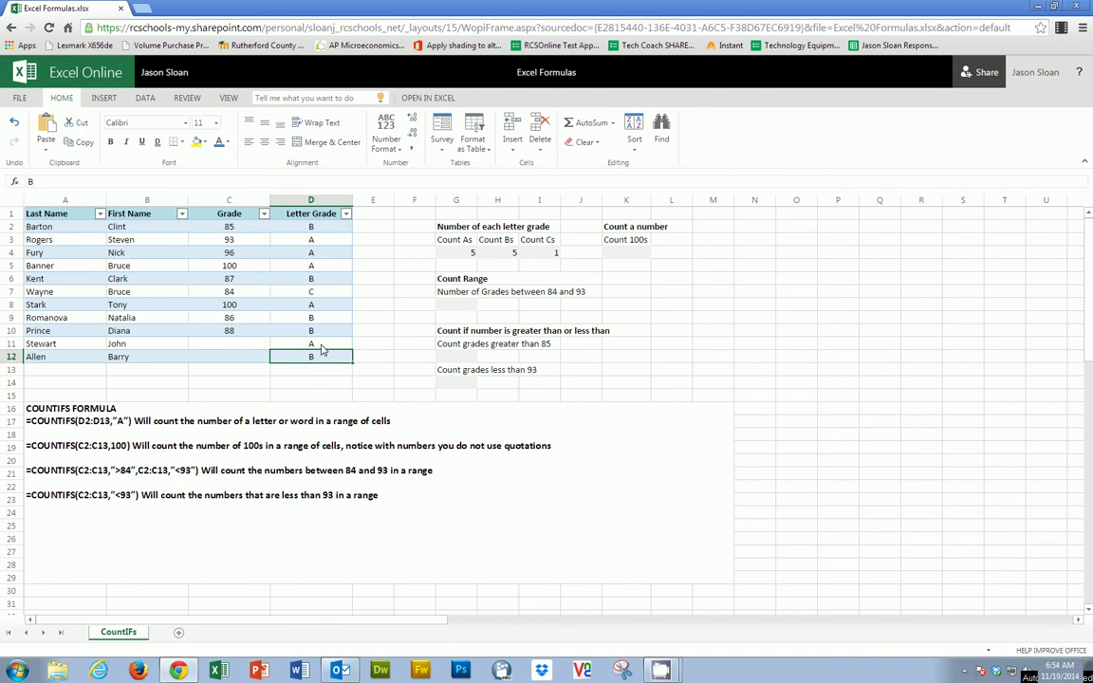
{"action": "left_click", "coordinate": [310, 345]}
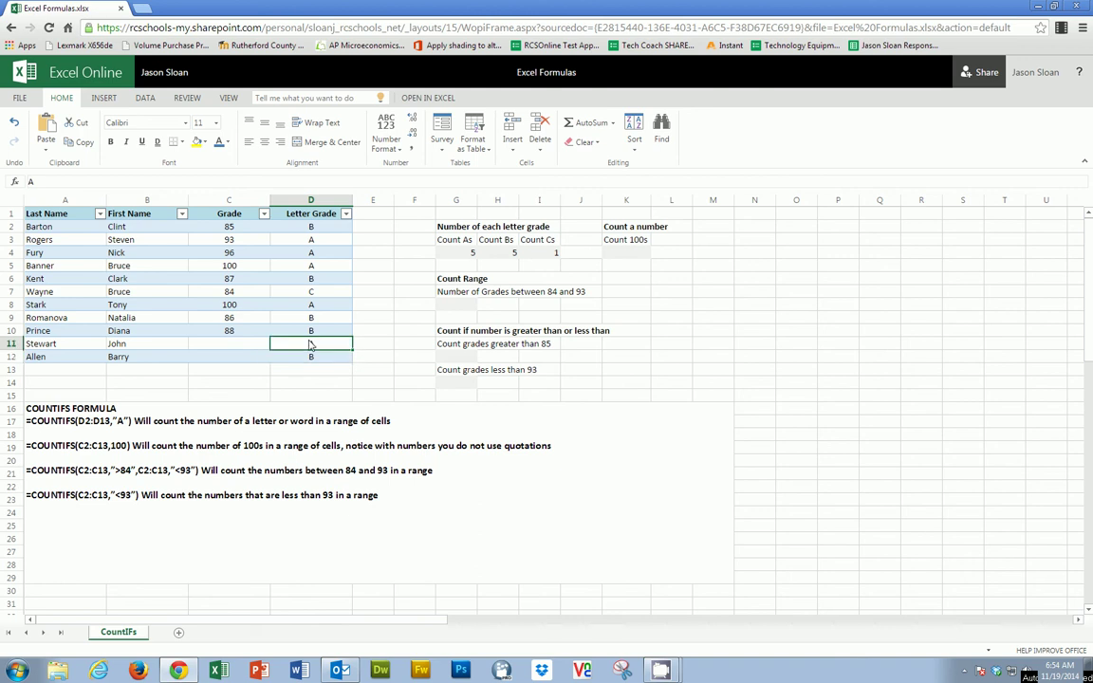
{"action": "key", "text": "Up"}
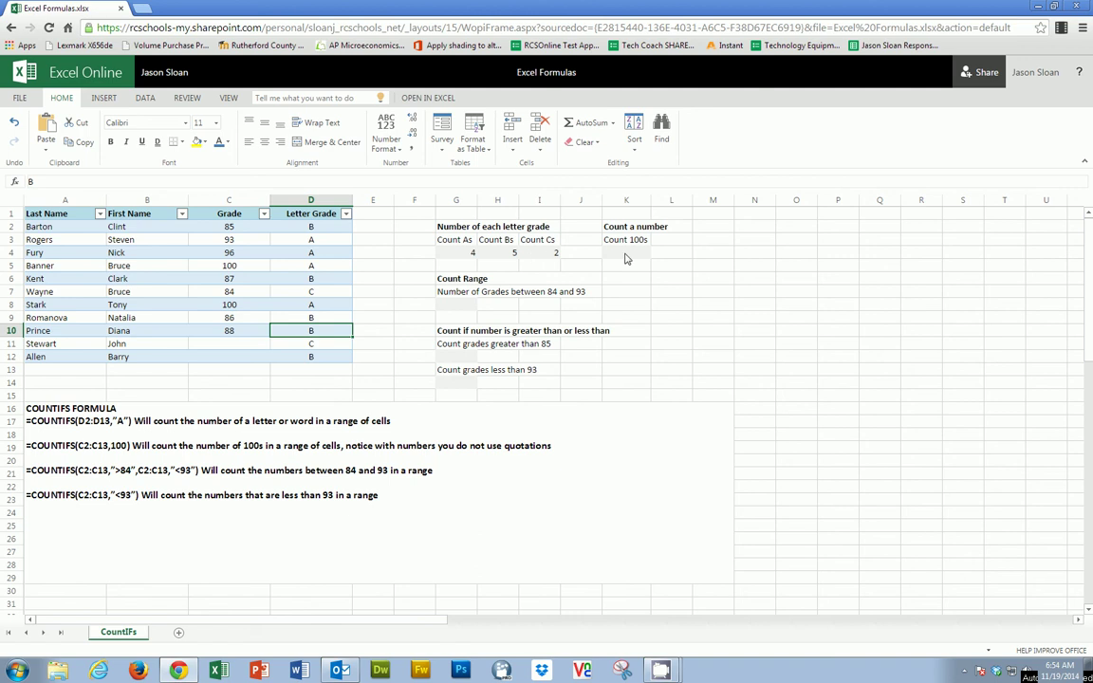
Step: Enter =COUNTIFS(C2:C13,100) in K4 to count grades of 100
{"action": "left_click", "coordinate": [625, 254]}
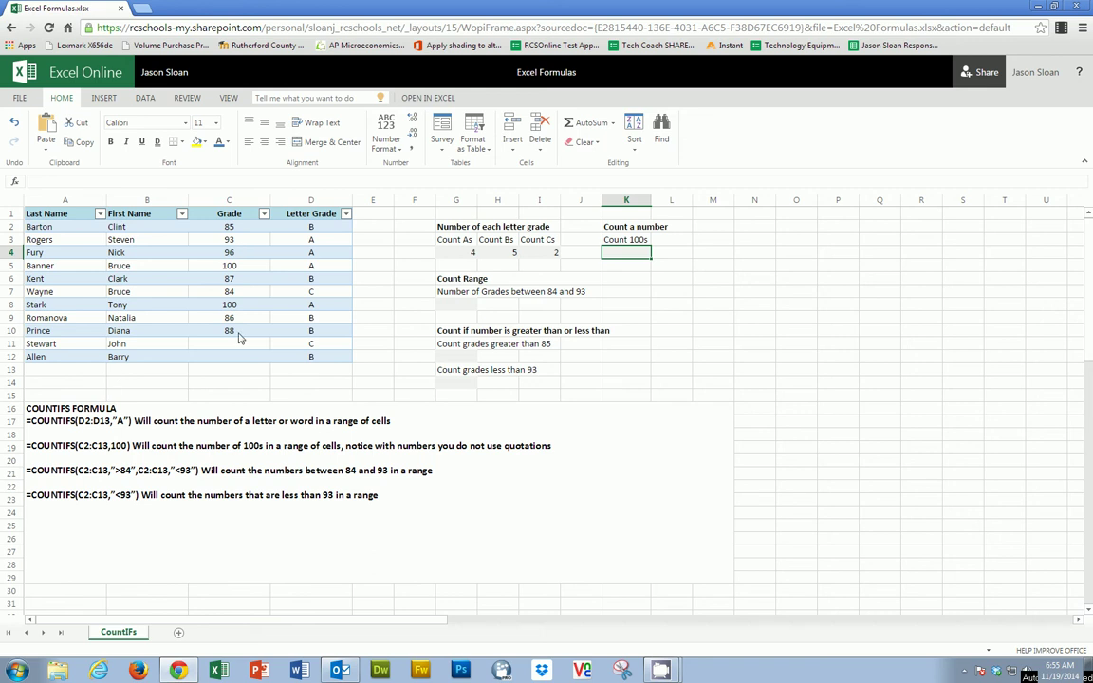
{"action": "left_click", "coordinate": [155, 179]}
{"action": "type", "text": "=COUNTIFS("}
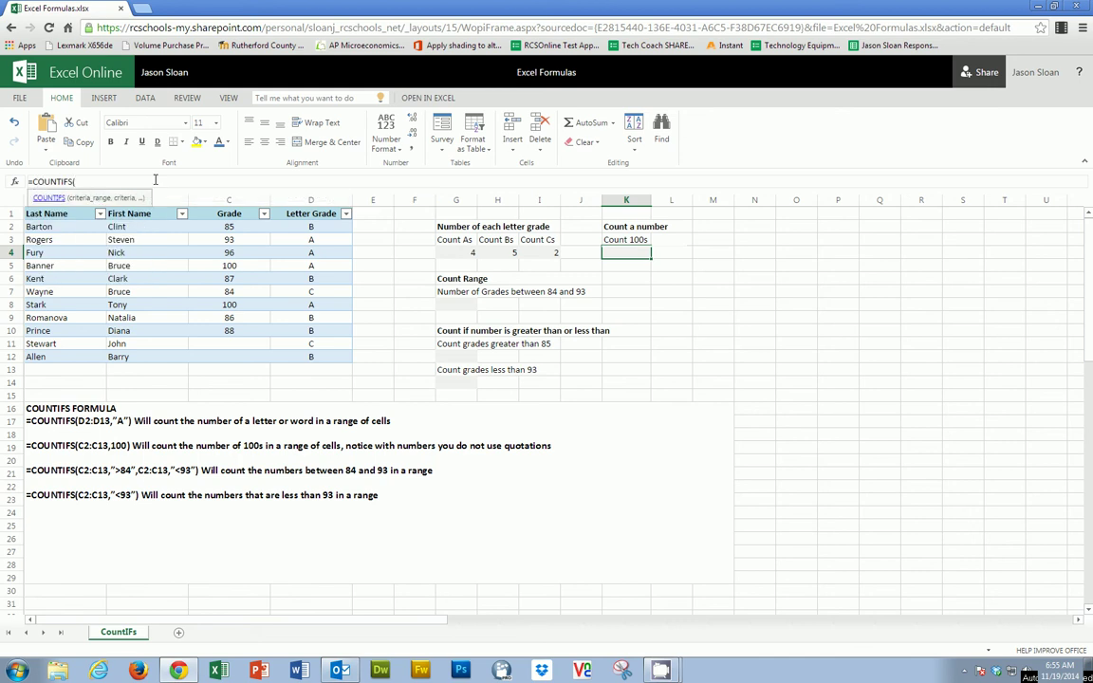
{"action": "type", "text": "C2:C13,100)"}
{"action": "key", "text": "Return"}
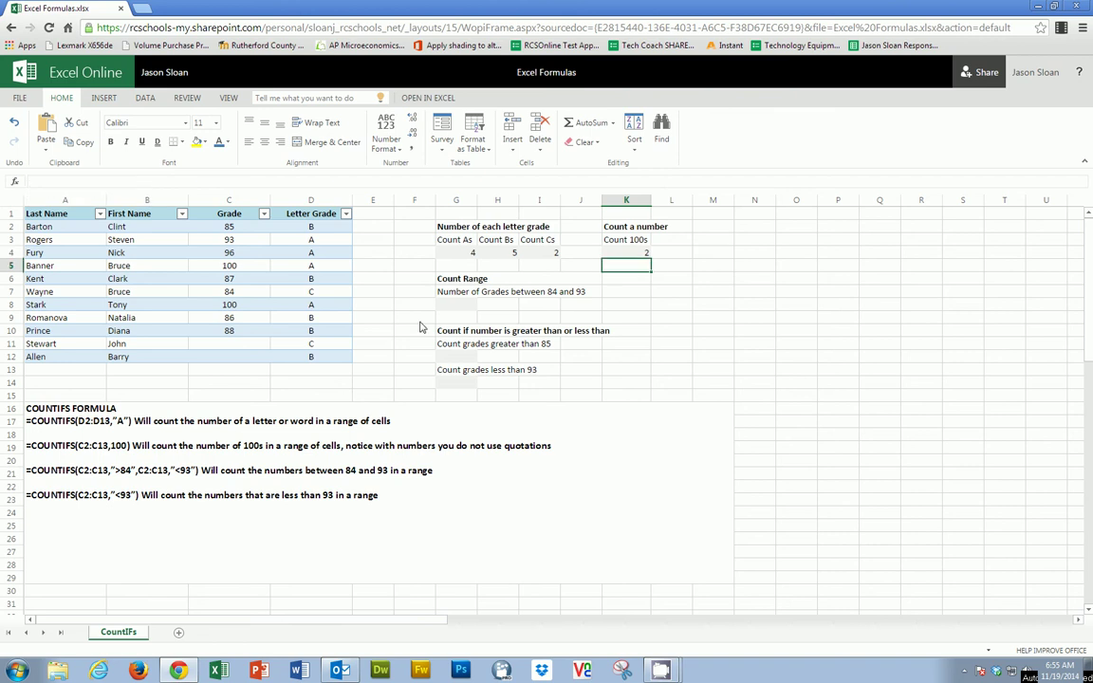
Step: Test with a temporary 100 in C11, then delete it so Count 100s shows 2
{"action": "left_click", "coordinate": [229, 346]}
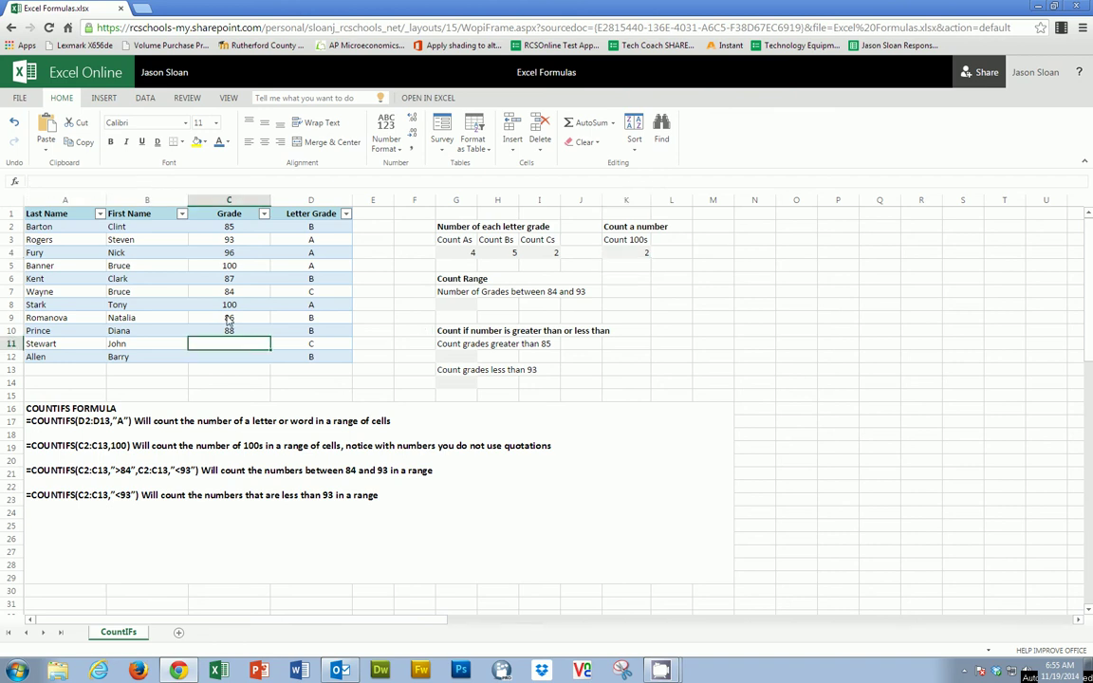
{"action": "type", "text": "100"}
{"action": "key", "text": "Return"}
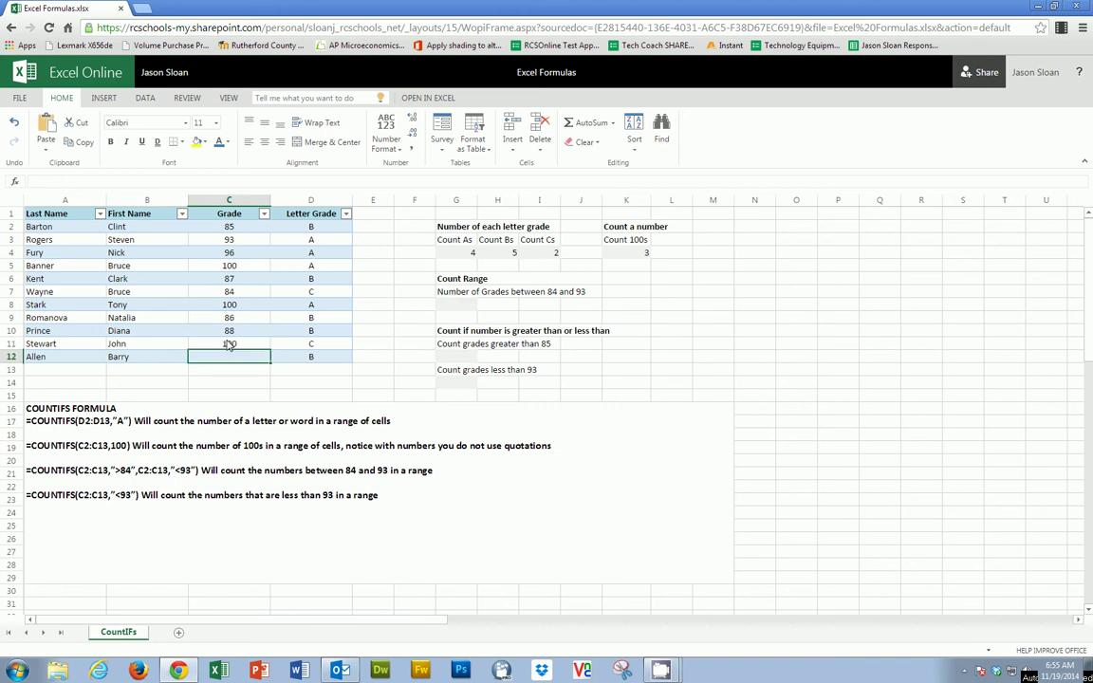
{"action": "left_click", "coordinate": [228, 346]}
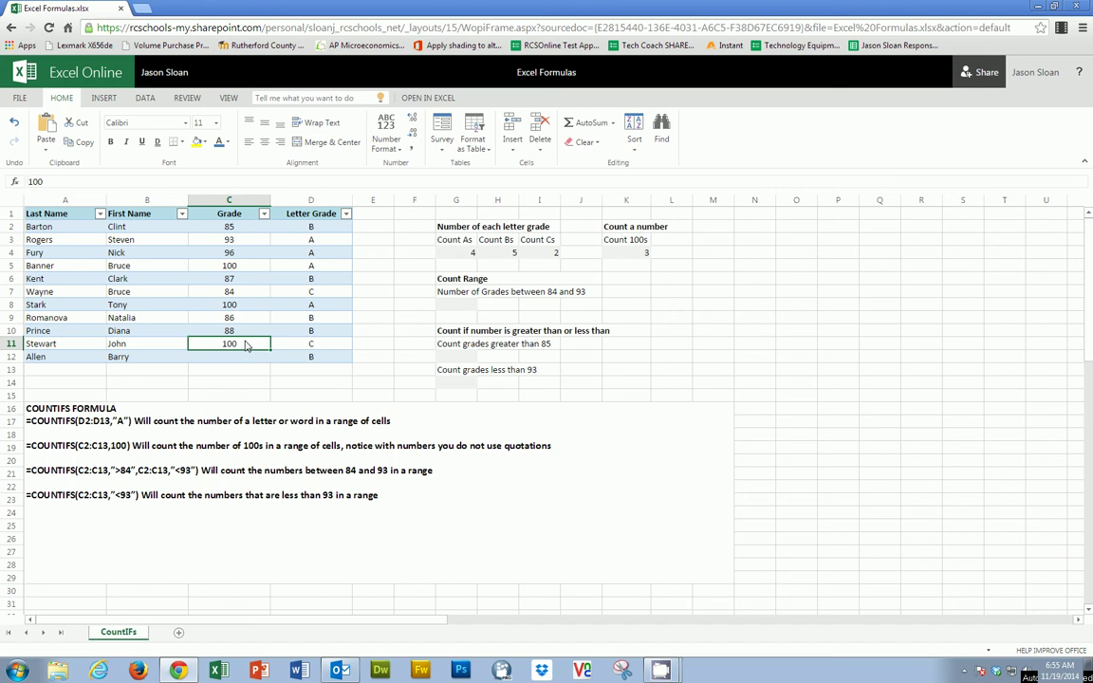
{"action": "key", "text": "Delete"}
{"action": "left_click", "coordinate": [456, 305]}
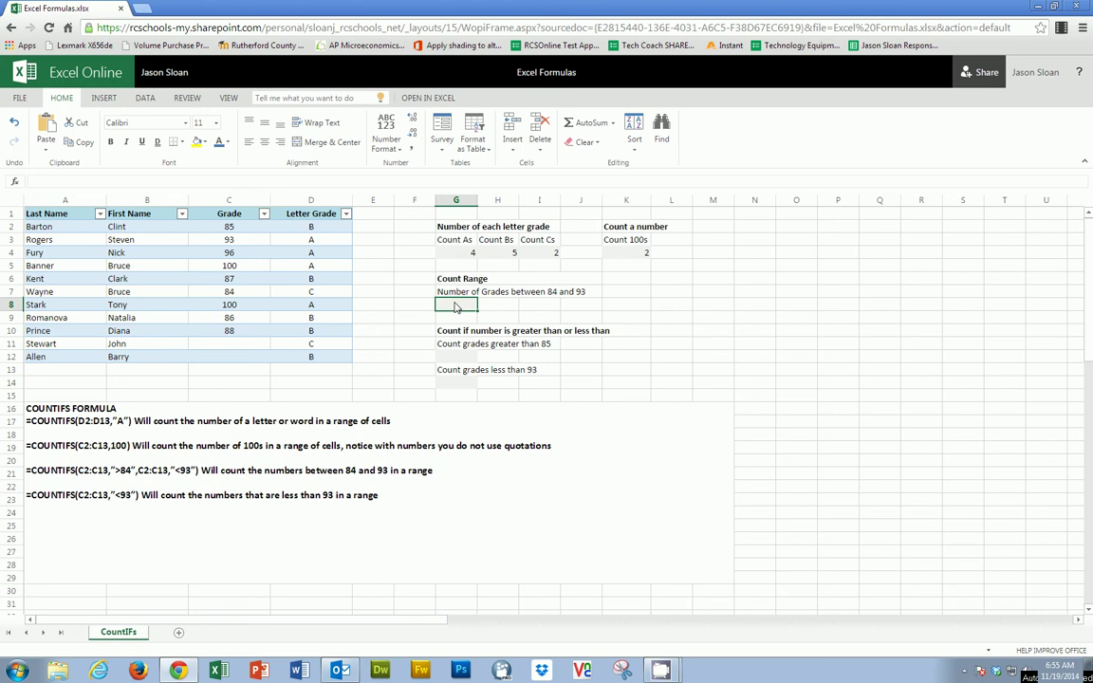
Step: Enter =COUNTIFS(C2:C13,">84",C2:C13,"<93") in G8, giving a count of 4
{"action": "left_click", "coordinate": [135, 182]}
{"action": "type", "text": "=C"}
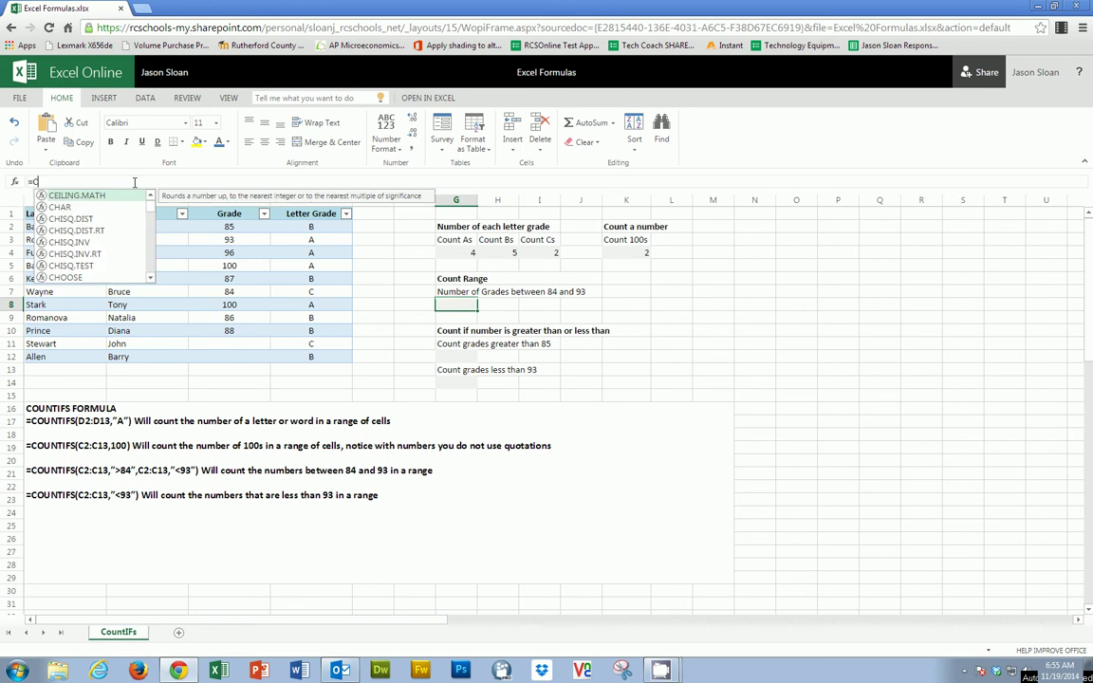
{"action": "type", "text": "OUNTIFS("}
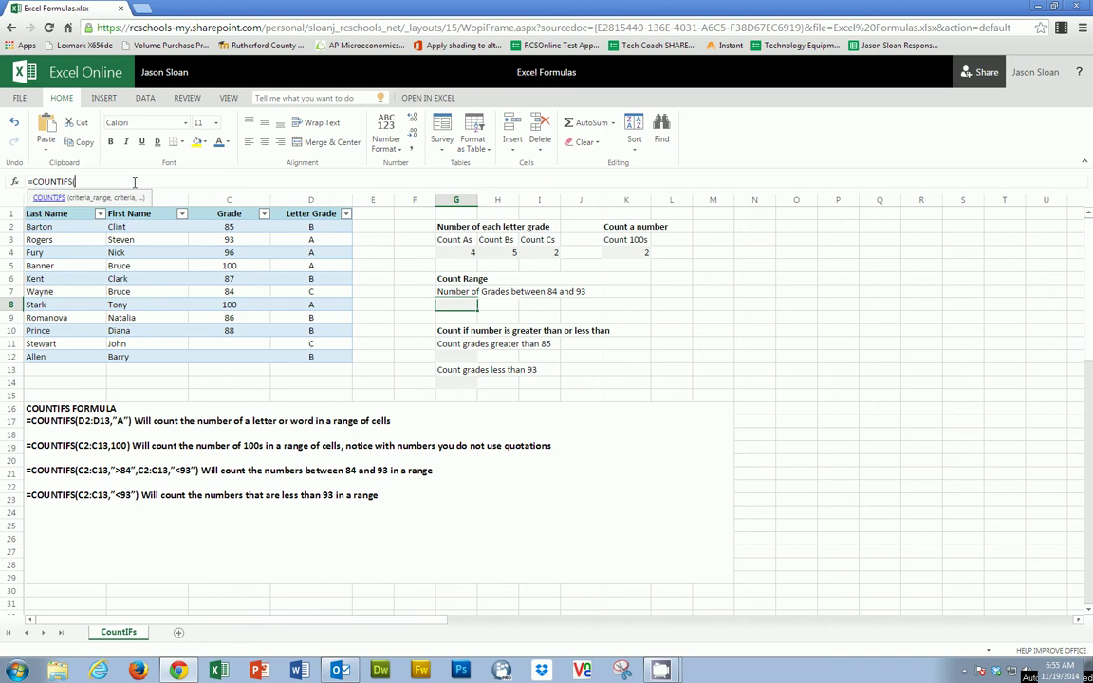
{"action": "type", "text": "C2:C13,\""}
{"action": "type", "text": "84"}
{"action": "key", "text": "BackSpace"}
{"action": "key", "text": "BackSpace"}
{"action": "type", "text": ">84\",C2:C13,\"<93\""}
{"action": "key", "text": "Return"}
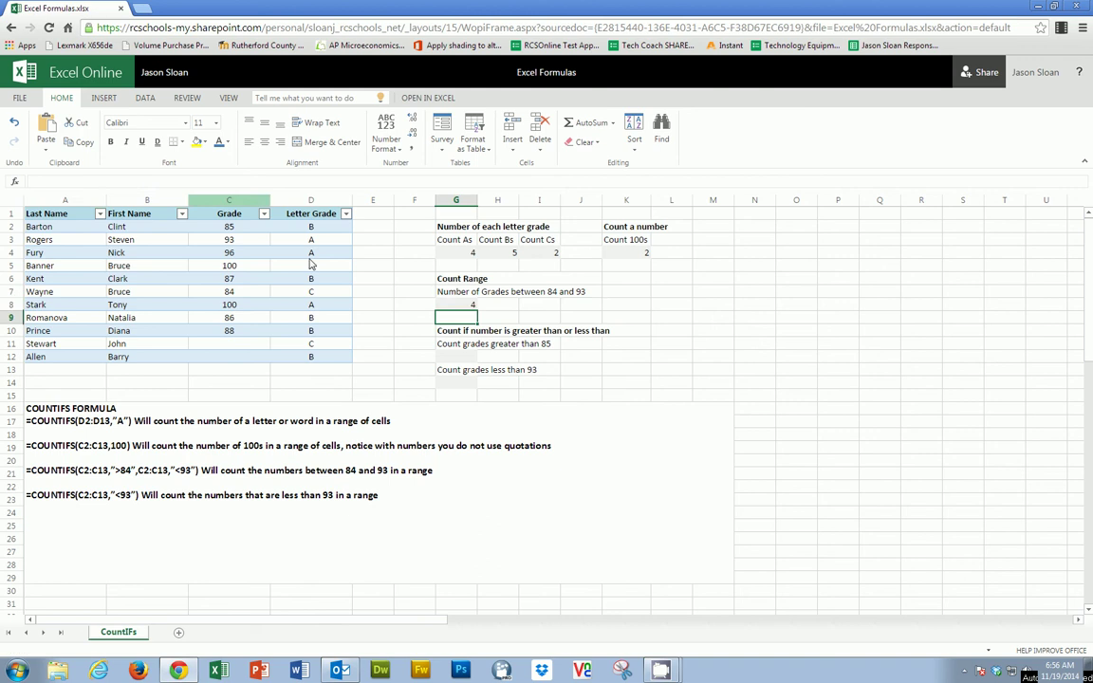
Step: Enter grade 84 in C11 and 92 in C12, raising the range count to 5
{"action": "left_click", "coordinate": [217, 347]}
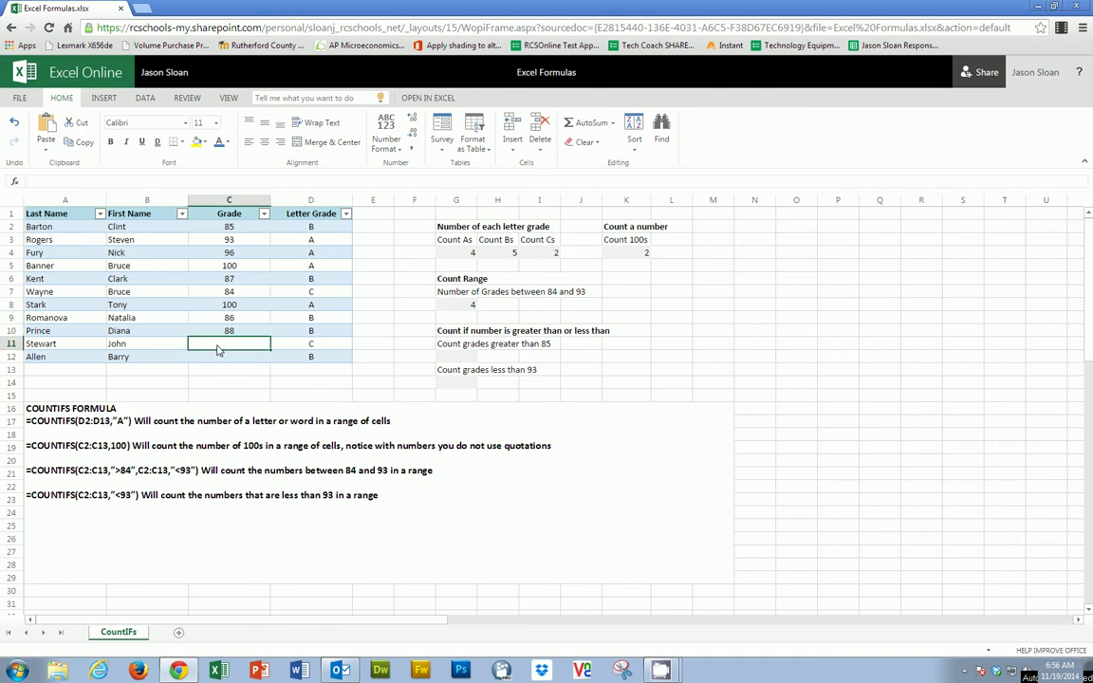
{"action": "type", "text": "88"}
{"action": "key", "text": "Return"}
{"action": "key", "text": "Tab"}
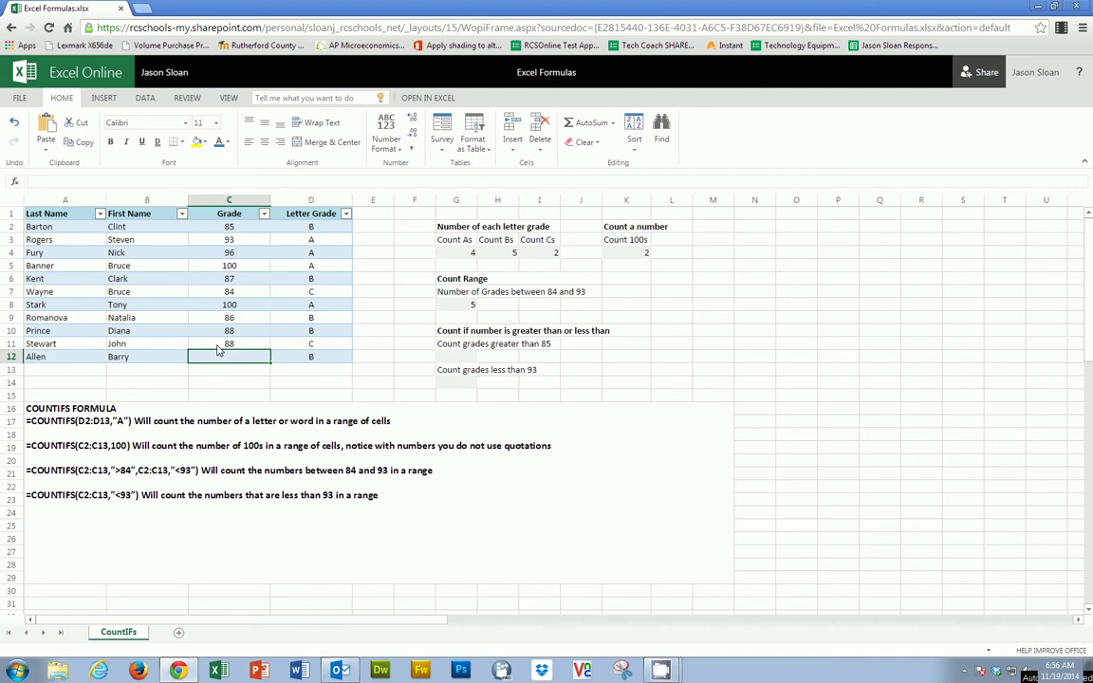
{"action": "left_click", "coordinate": [218, 346]}
{"action": "type", "text": "84"}
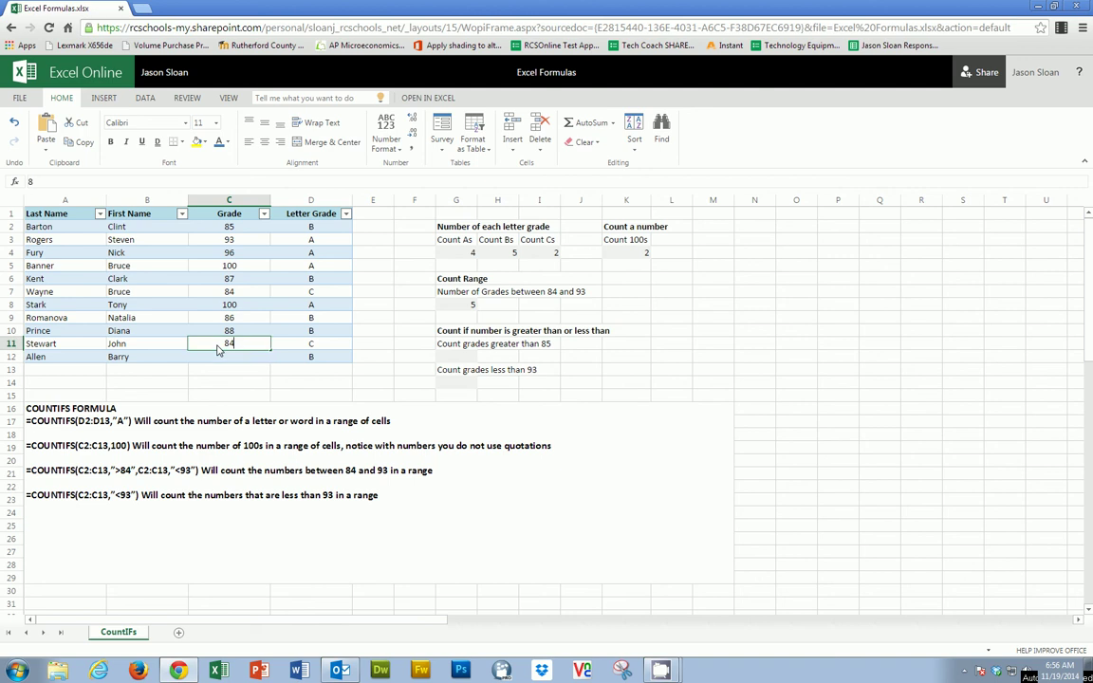
{"action": "key", "text": "Return"}
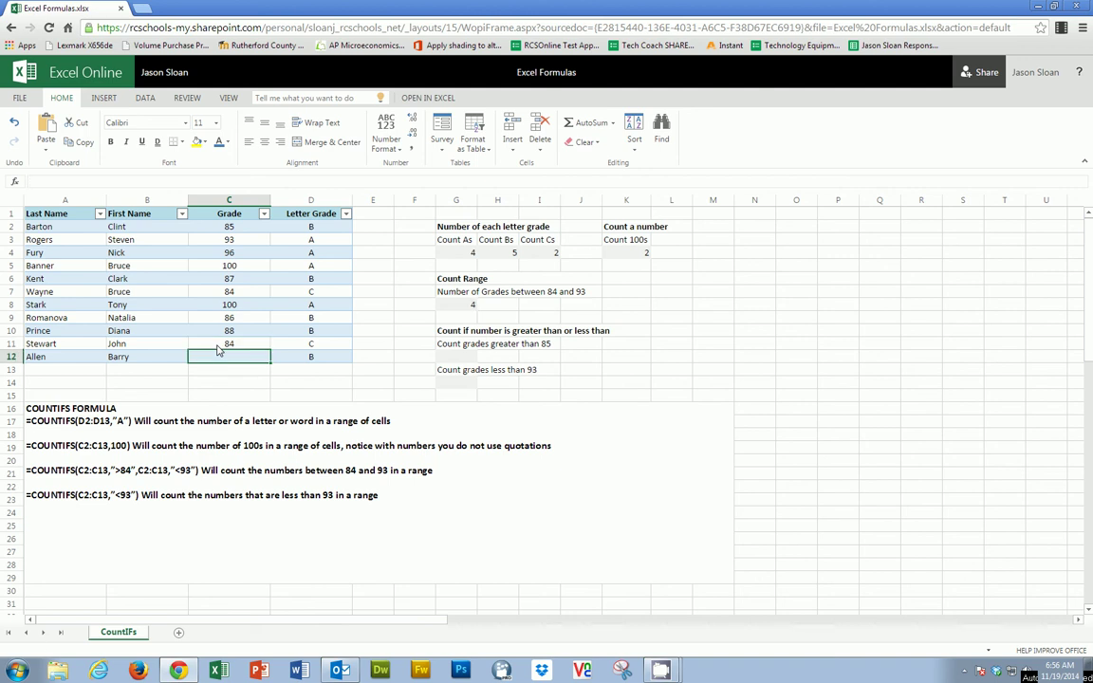
{"action": "type", "text": "92"}
{"action": "left_click", "coordinate": [218, 345]}
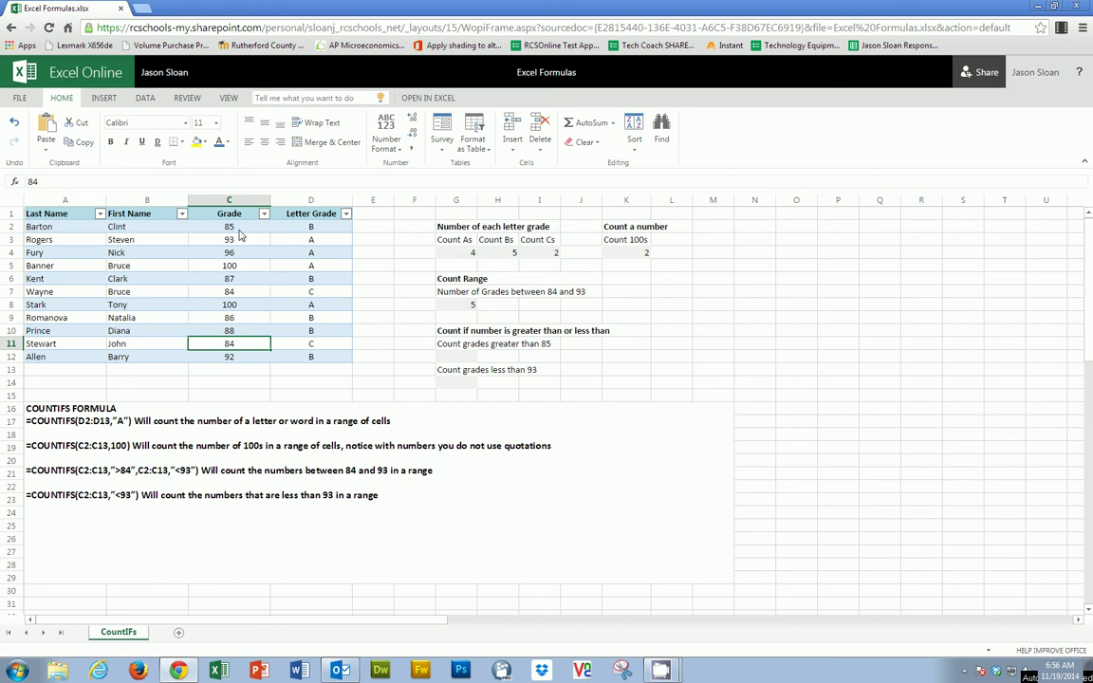
Step: Enter =COUNTIFS(C2:C13,">85") in G12, correcting an initial >93 criterion, so it shows 8
{"action": "left_click", "coordinate": [459, 357]}
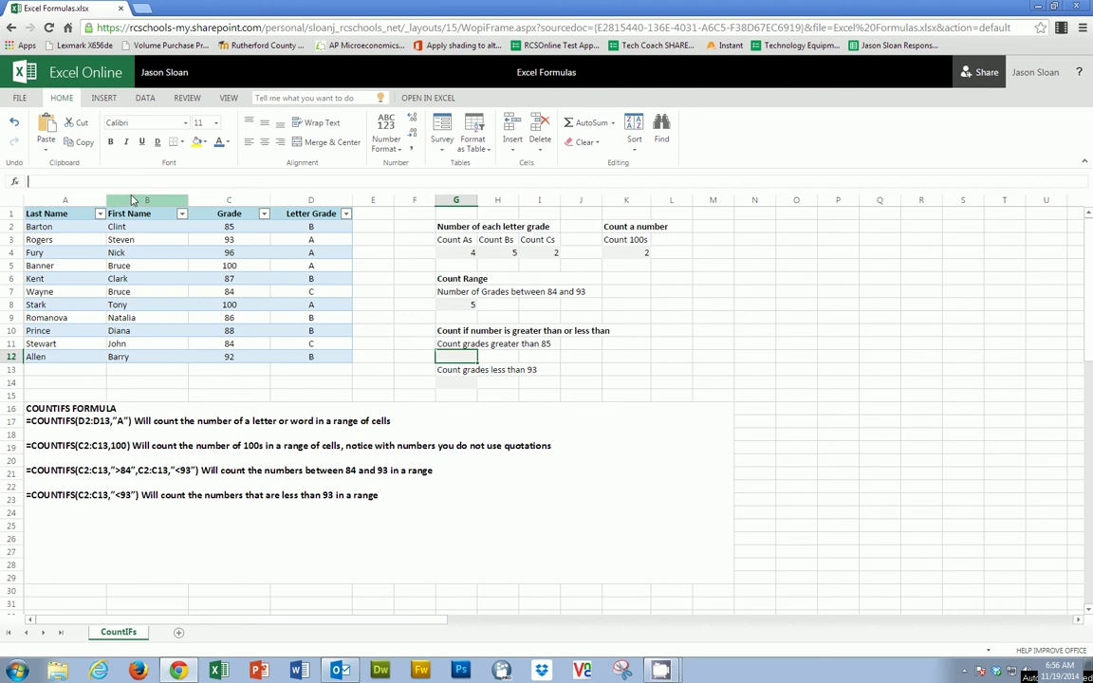
{"action": "type", "text": "=COUNTIF"}
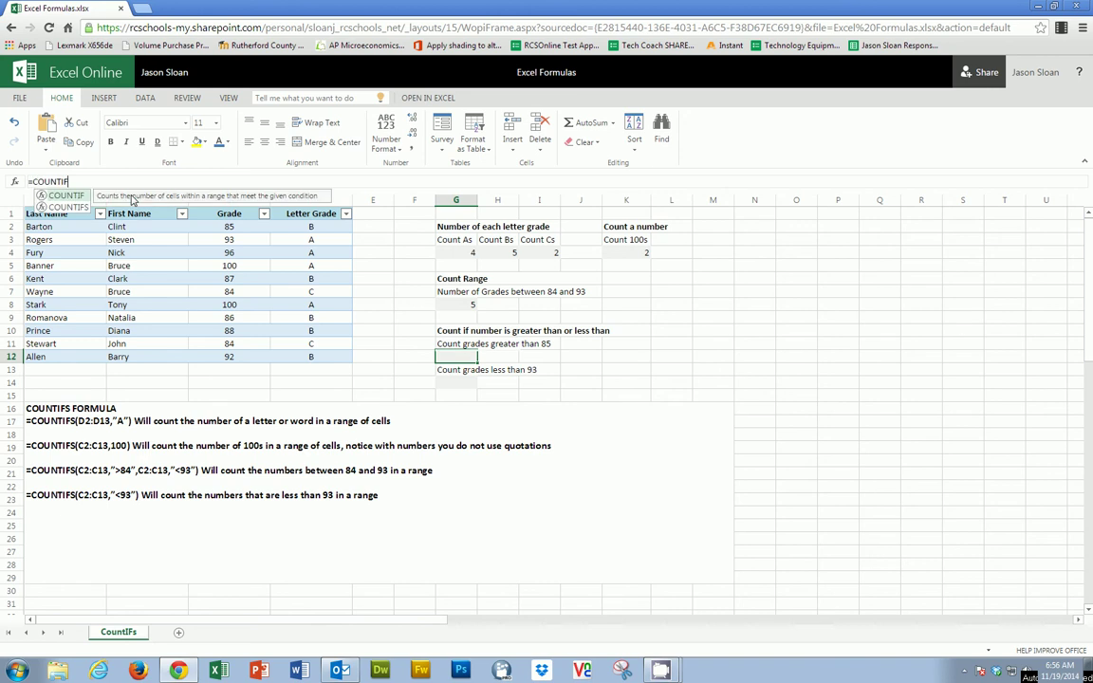
{"action": "type", "text": "S(C2"}
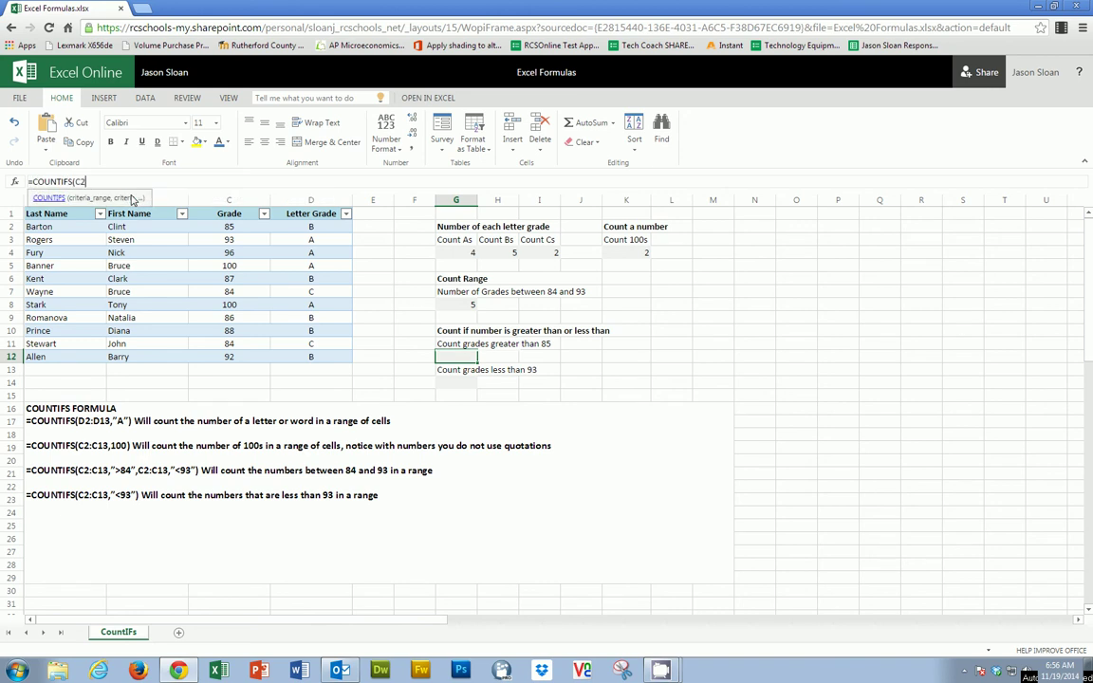
{"action": "type", "text": ":C13,\""}
{"action": "type", "text": "<"}
{"action": "key", "text": "BackSpace"}
{"action": "type", "text": ">93\")"}
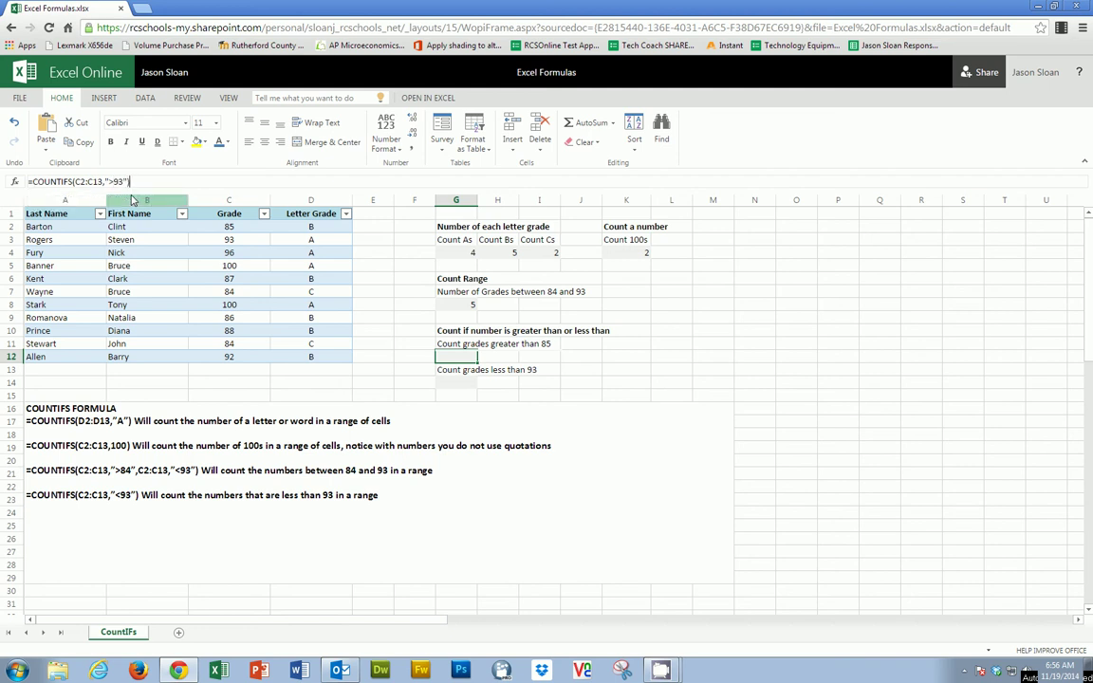
{"action": "key", "text": "Return"}
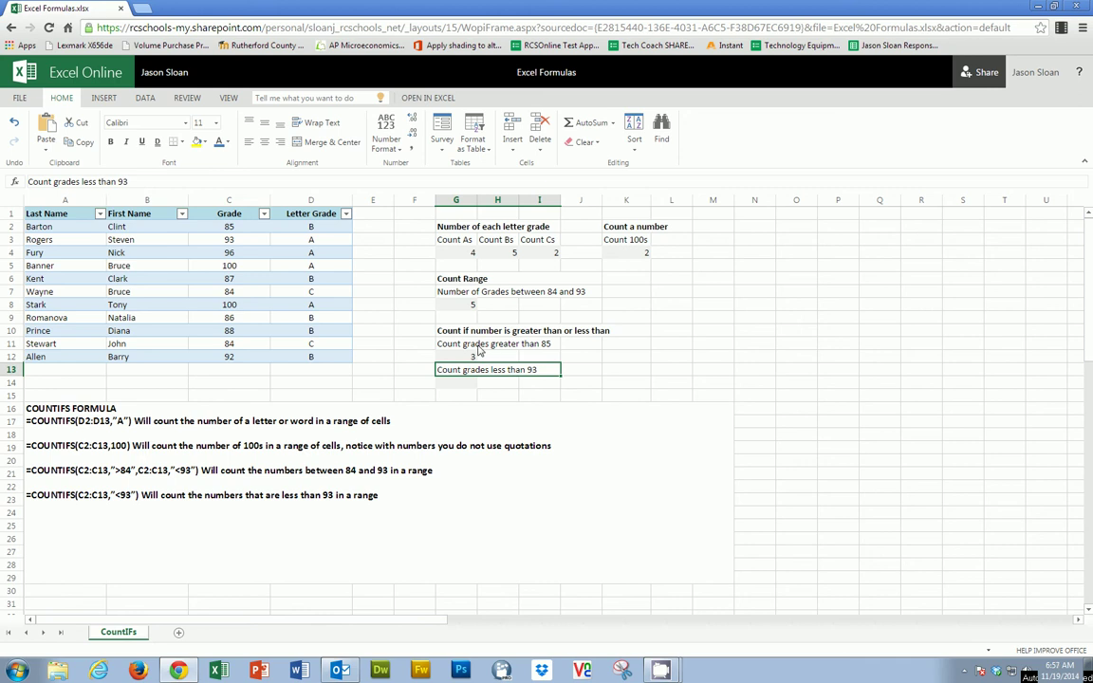
{"action": "left_click", "coordinate": [458, 355]}
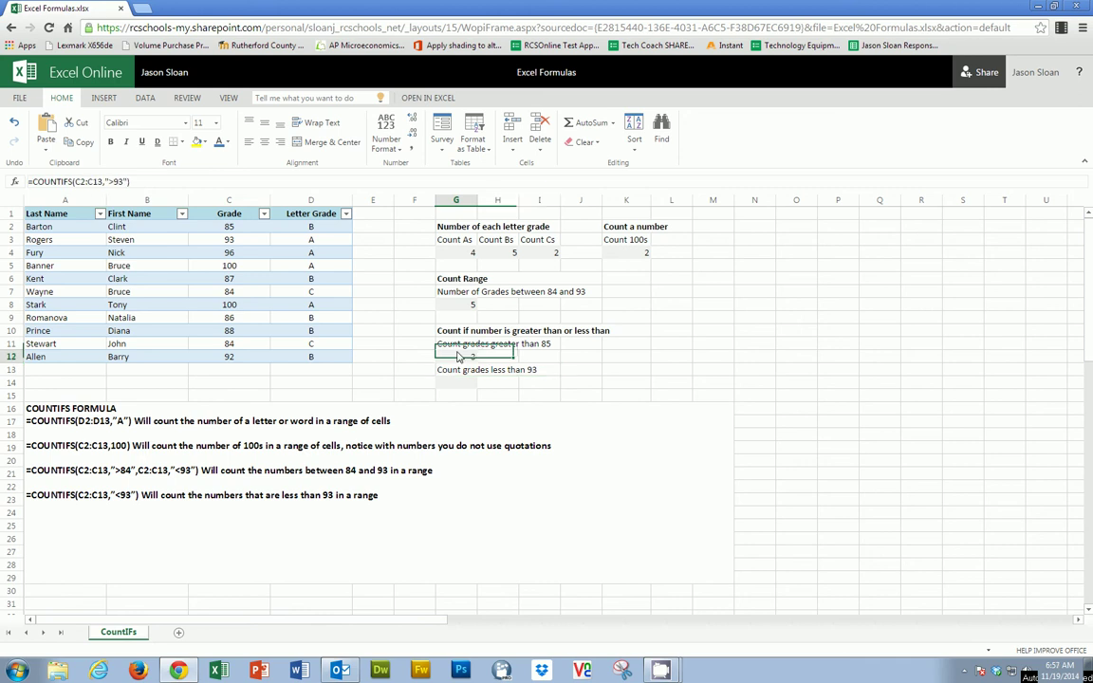
{"action": "double_click", "coordinate": [119, 181]}
{"action": "type", "text": "85"}
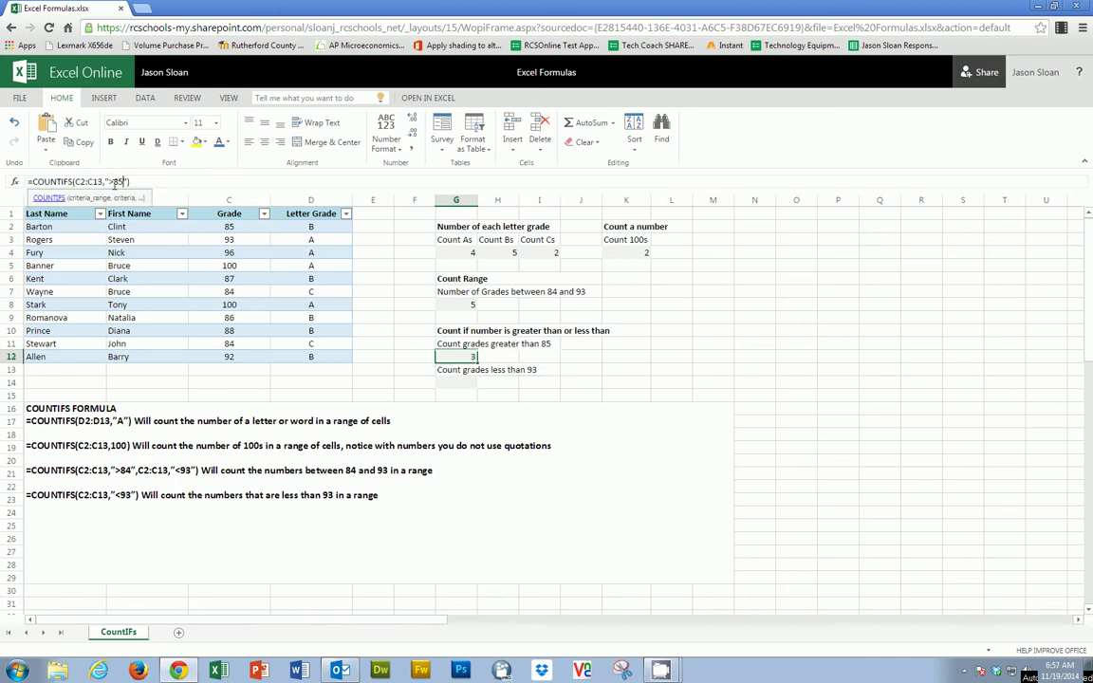
{"action": "key", "text": "Return"}
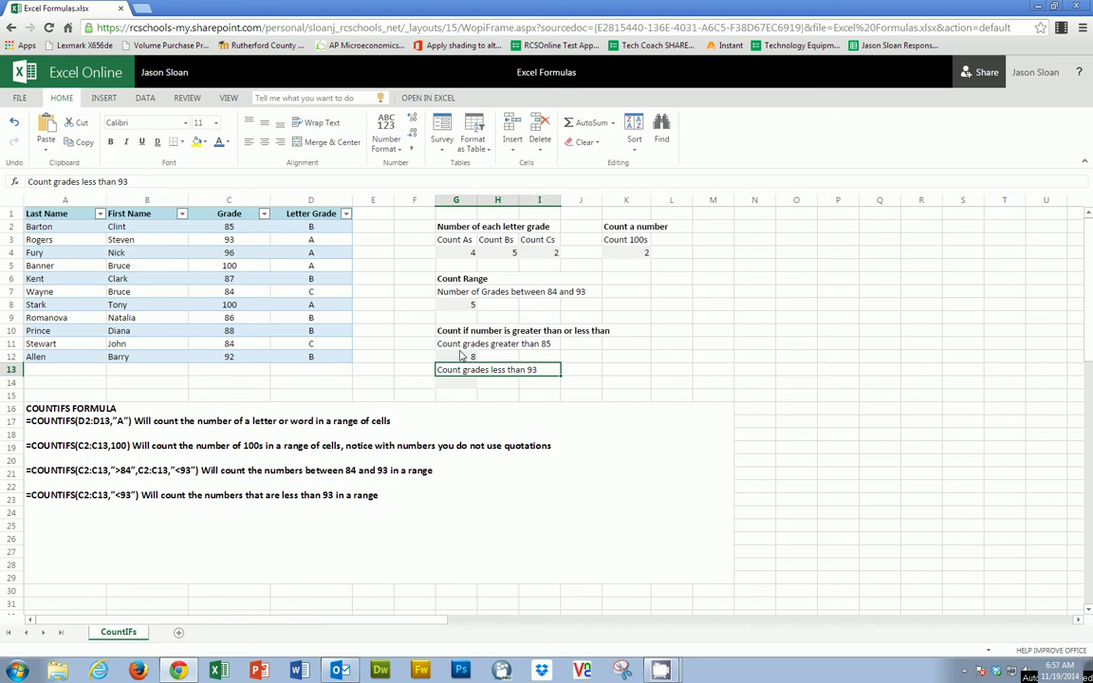
{"action": "left_click", "coordinate": [454, 383]}
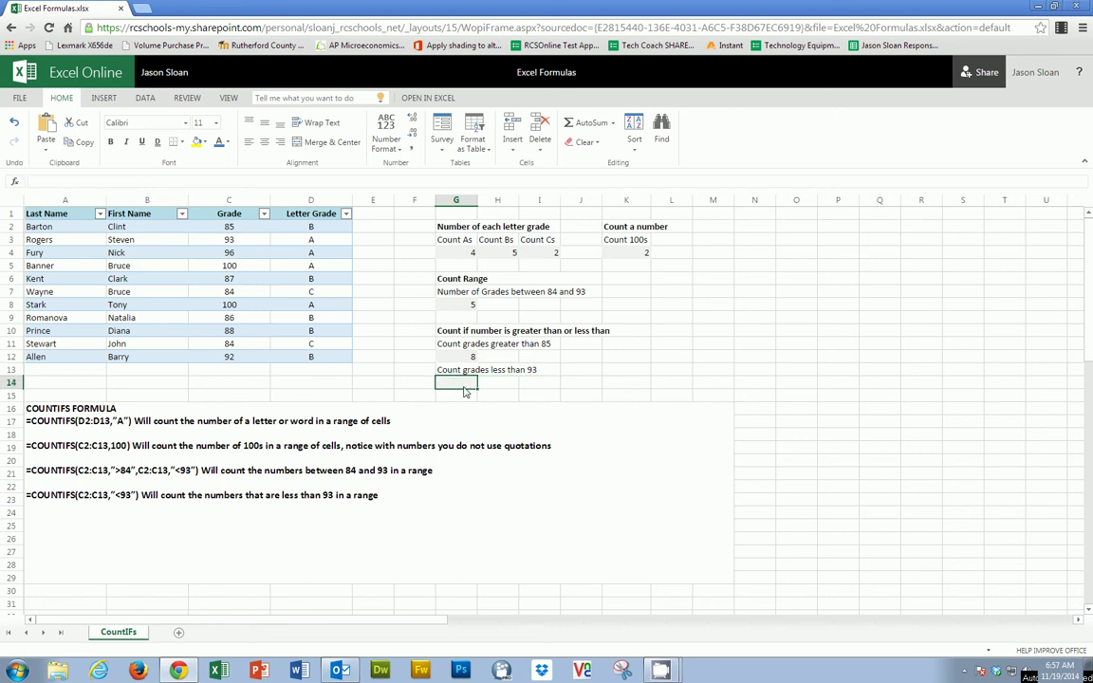
Step: Enter =COUNTIFS(C2:C13,"<93") in G14 so it shows 7
{"action": "left_click", "coordinate": [134, 182]}
{"action": "type", "text": "=COU"}
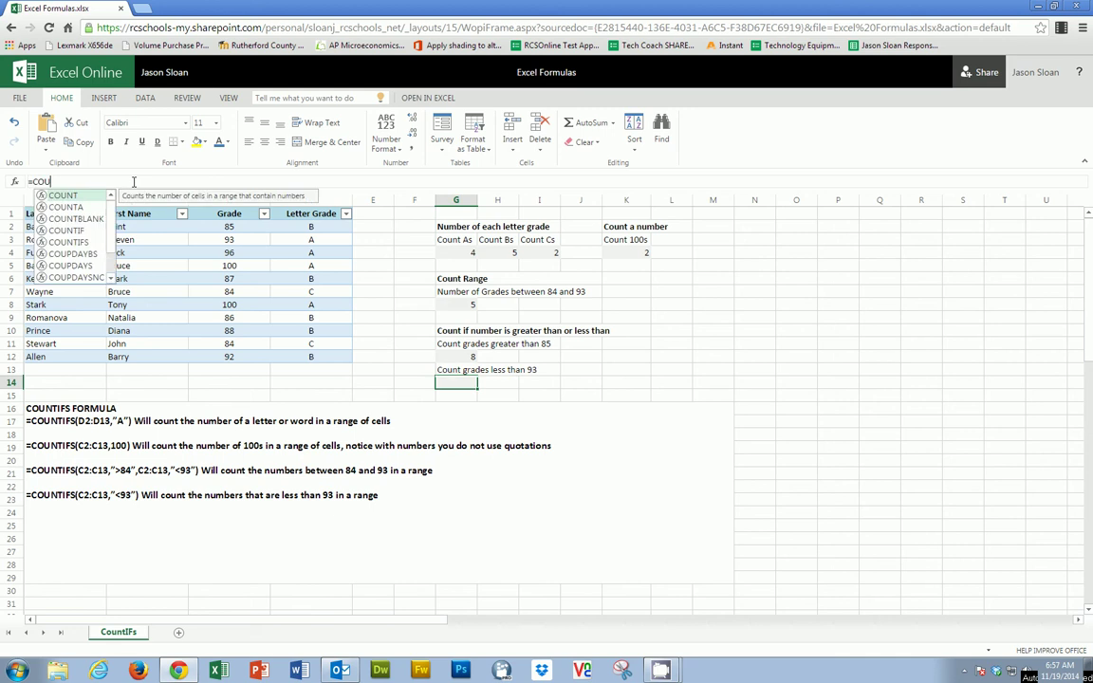
{"action": "type", "text": "NTIFS(C2"}
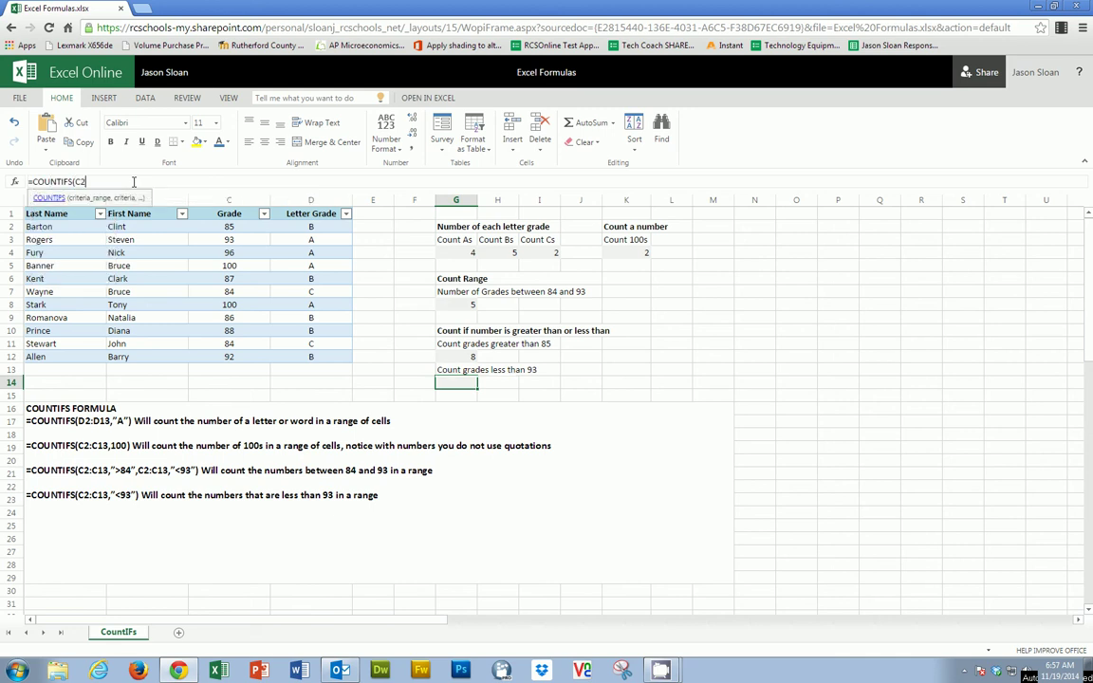
{"action": "type", "text": ":C13,\"<93\")"}
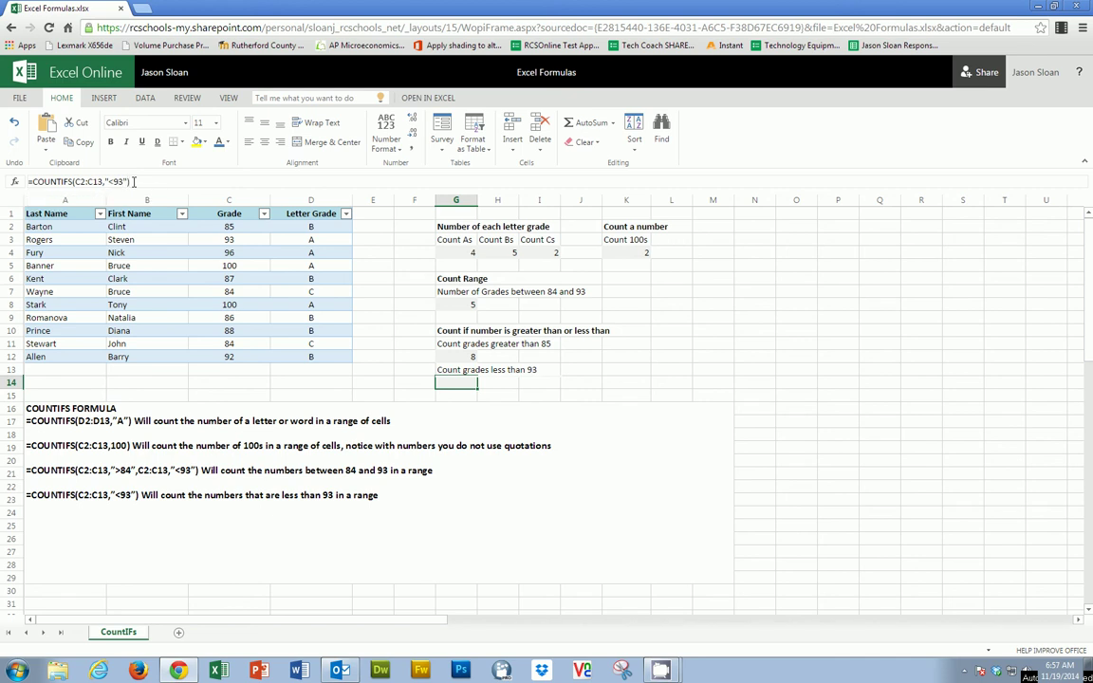
{"action": "key", "text": "Return"}
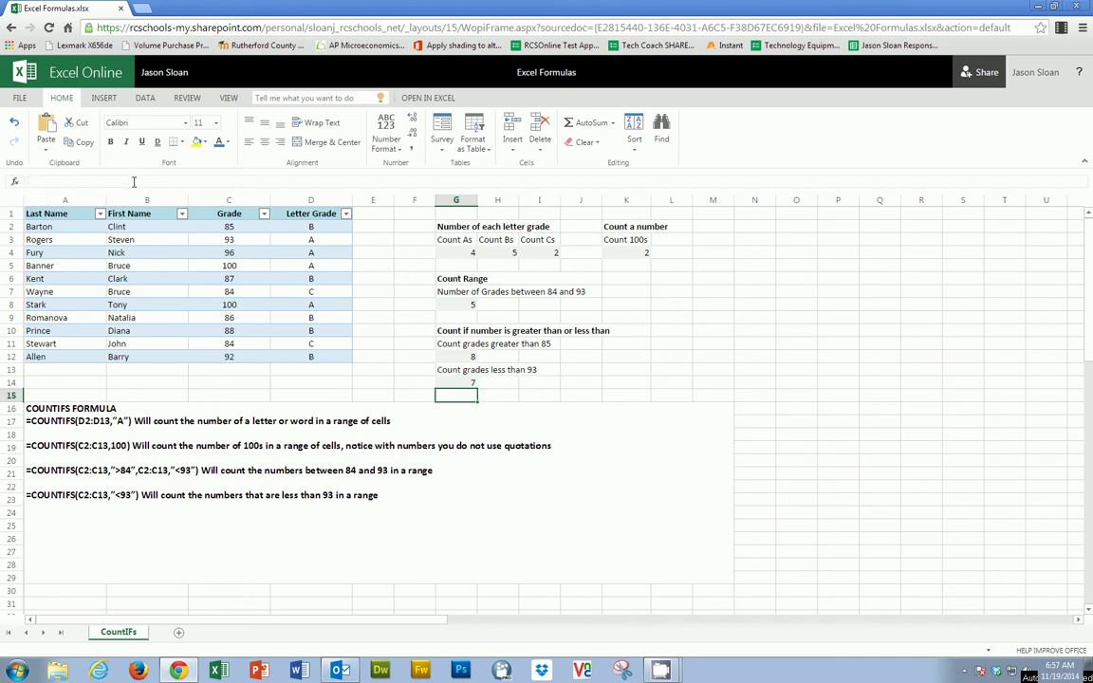
{"action": "left_click", "coordinate": [228, 267]}
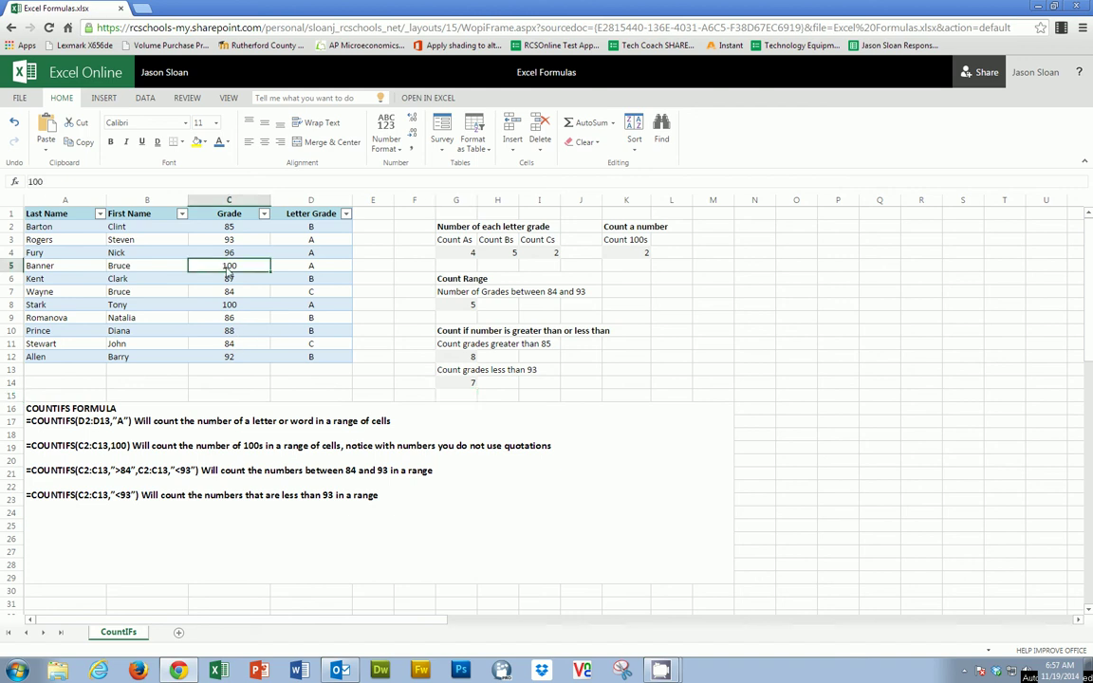
{"action": "type", "text": "85"}
{"action": "key", "text": "Up"}
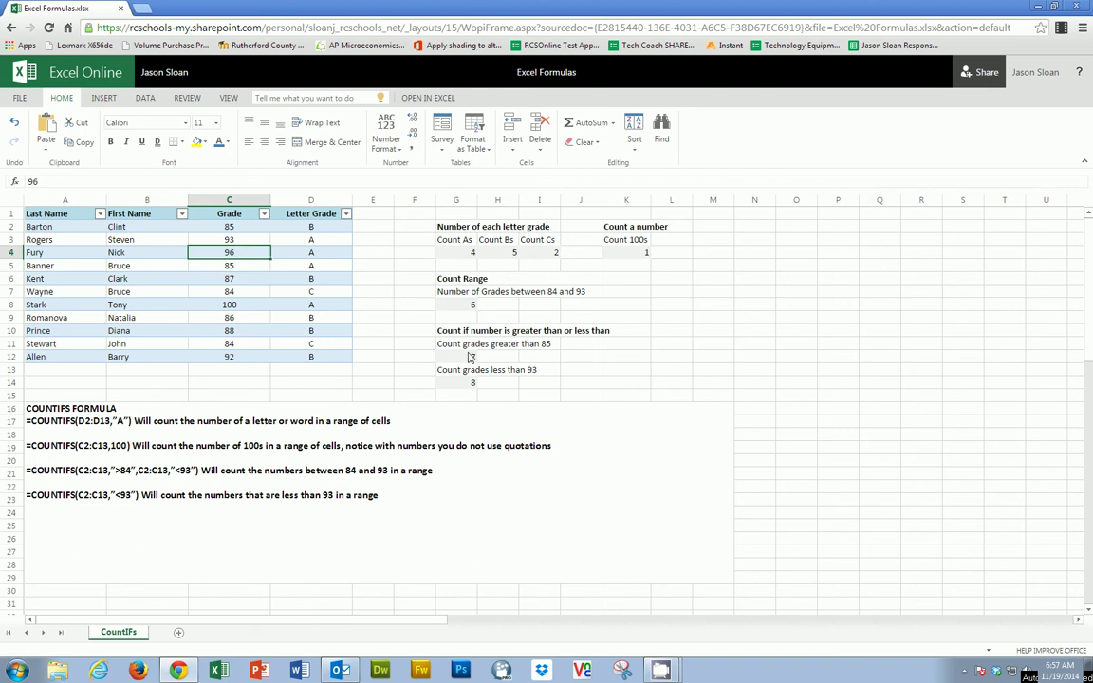
{"action": "left_click", "coordinate": [238, 271]}
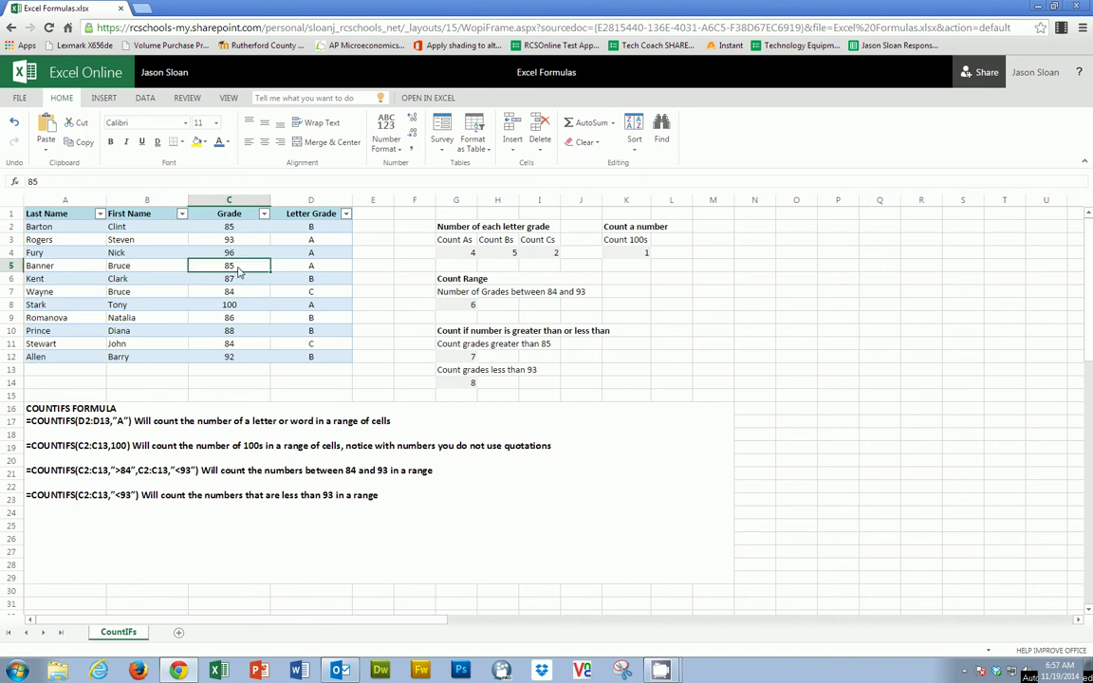
{"action": "type", "text": "100"}
{"action": "key", "text": "Up"}
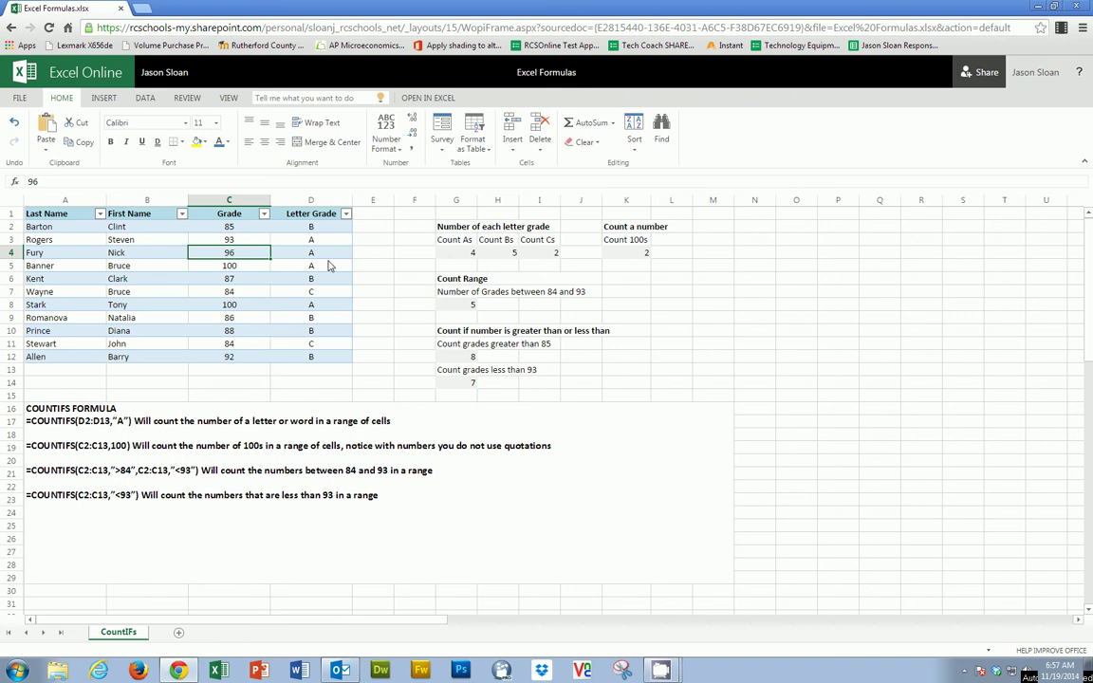
{"action": "left_click", "coordinate": [369, 229]}
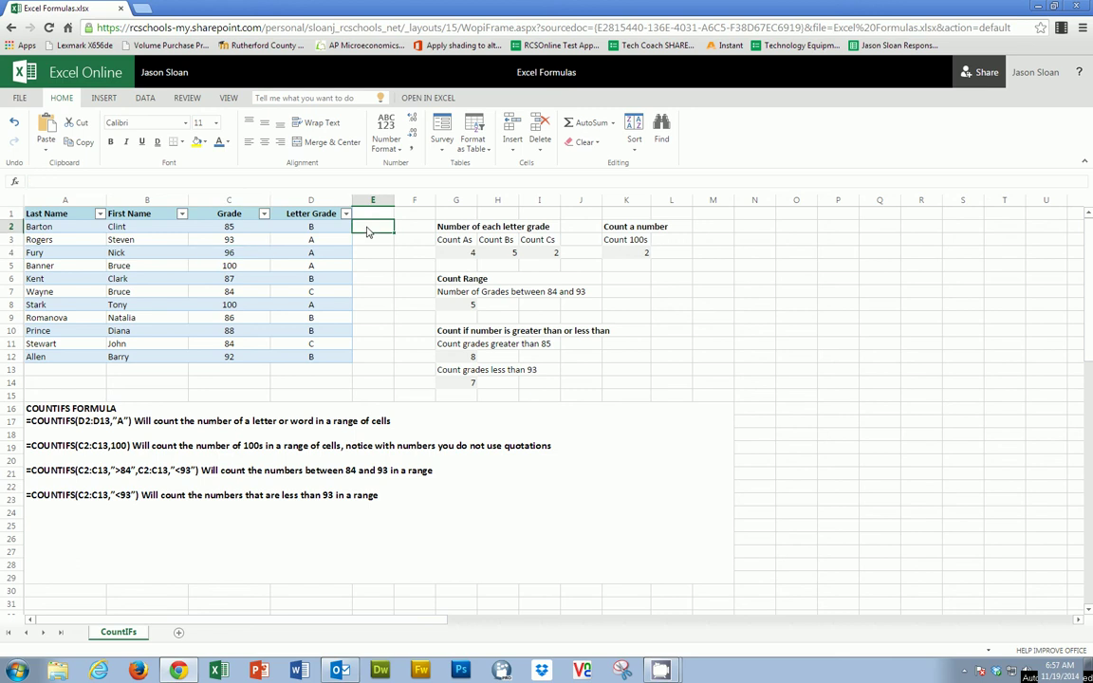